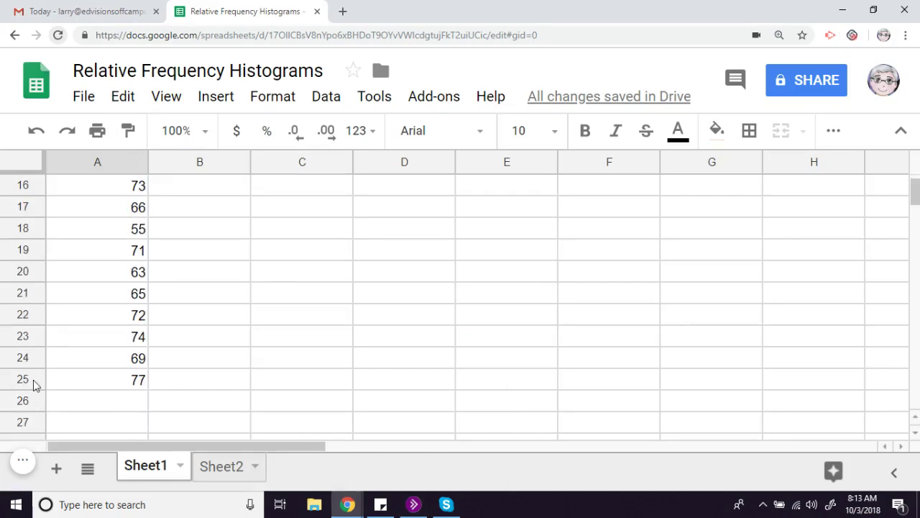
# - Sort the sheet by column A in ascending order (A → Z)
pyautogui.scroll(5, 305, 291)
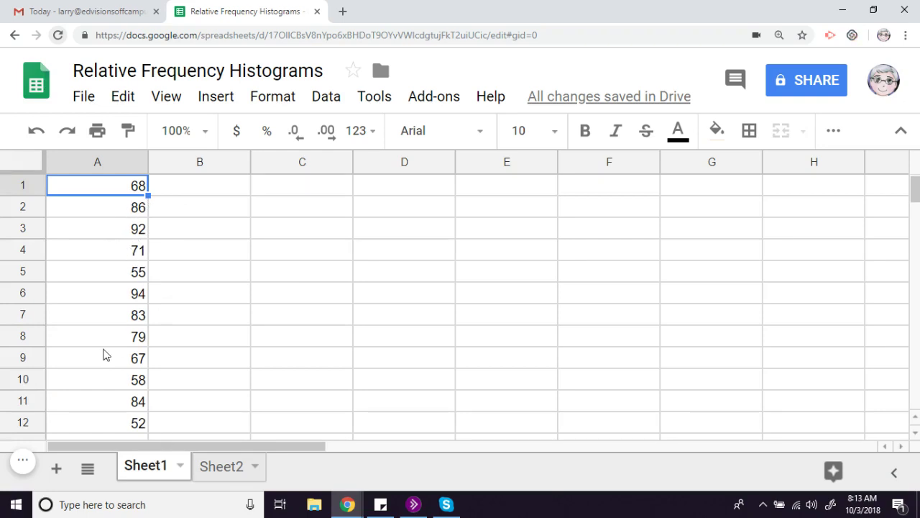
pyautogui.click(128, 169)
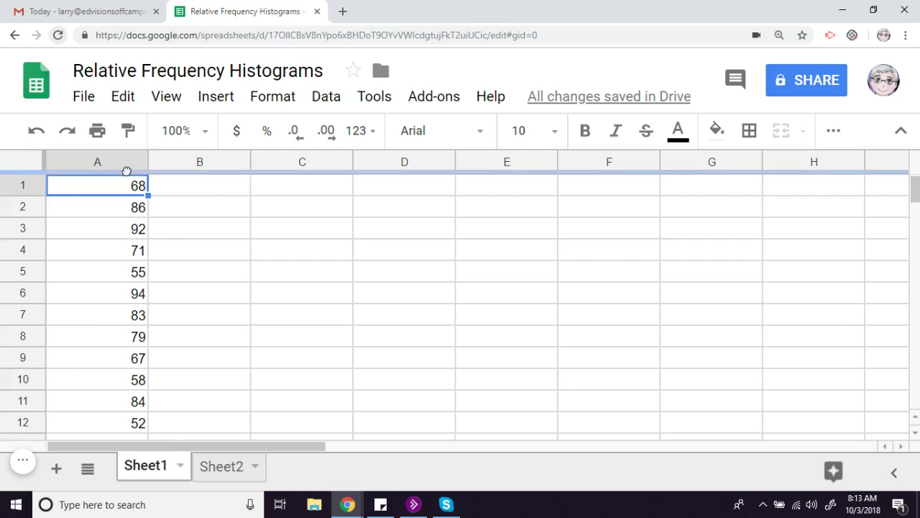
pyautogui.click(123, 165)
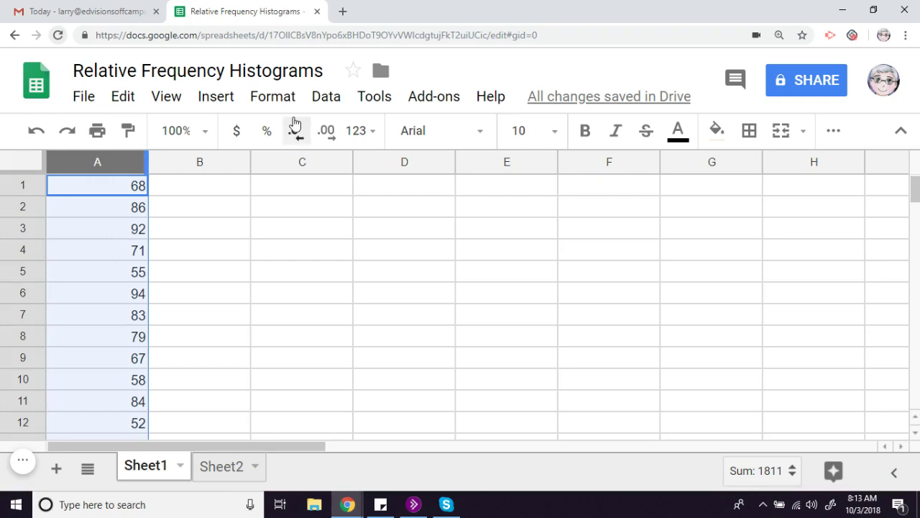
pyautogui.click(322, 100)
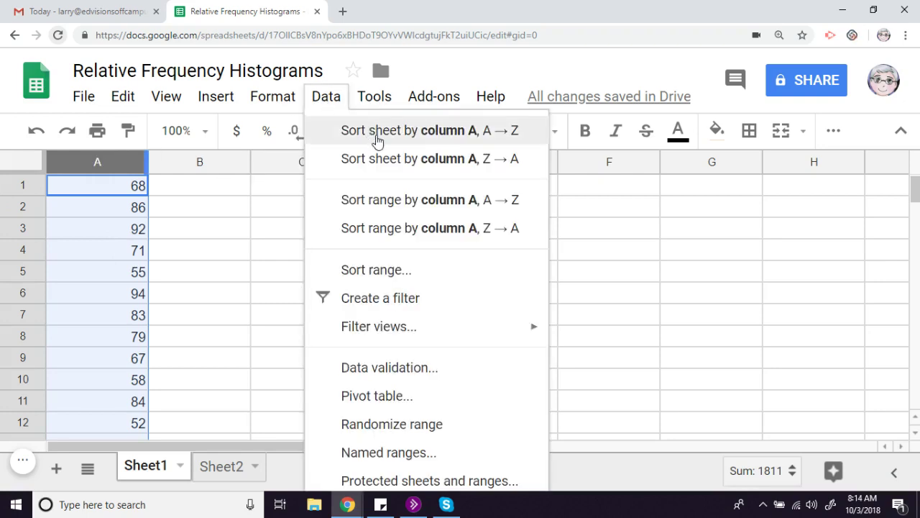
pyautogui.click(377, 133)
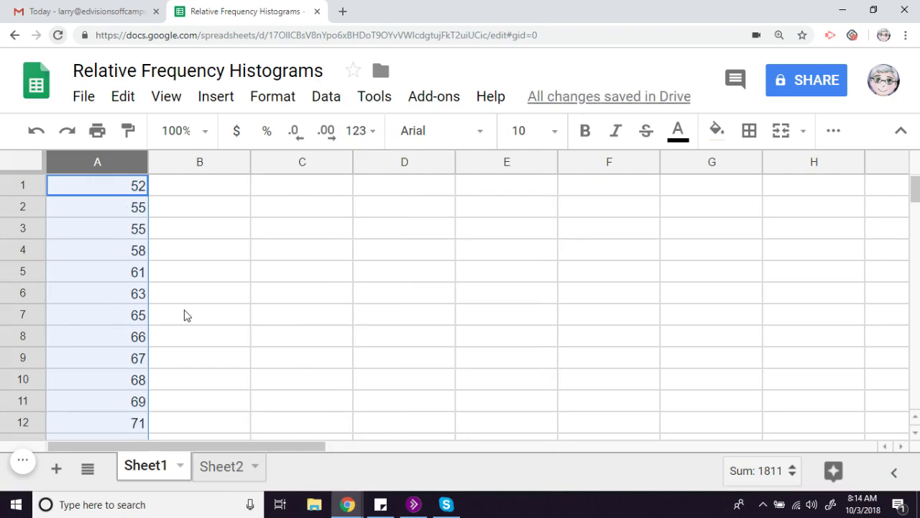
# - Enter the frequency 4 in cell B4 for the 50s scores and 7 in cell B11 for the 60s scores
pyautogui.click(194, 257)
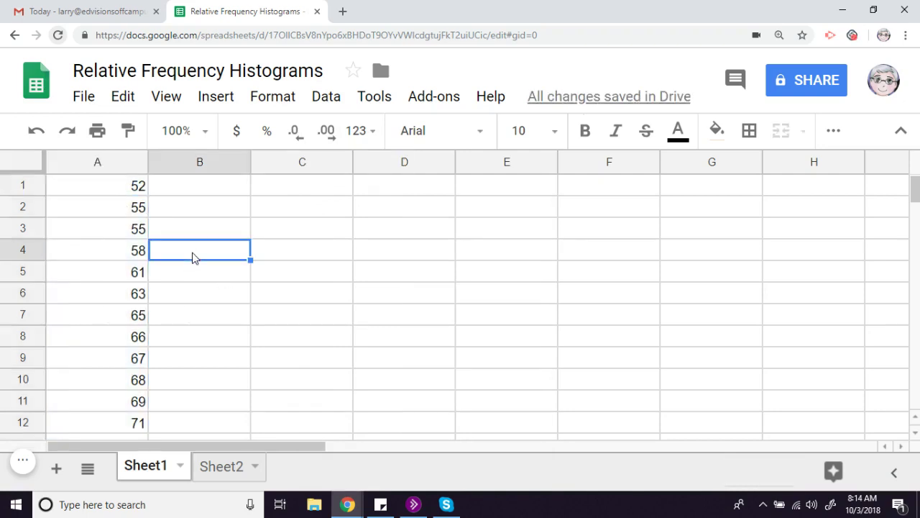
pyautogui.write('4')
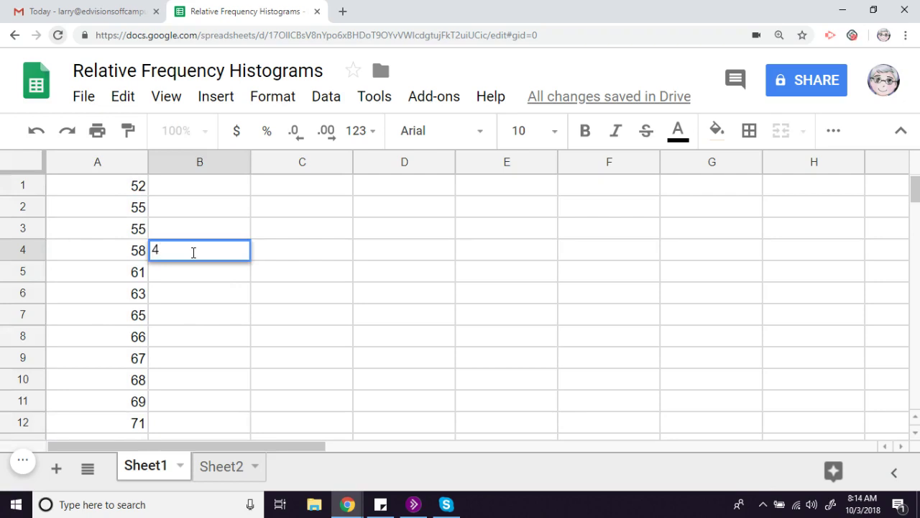
pyautogui.press('Return')
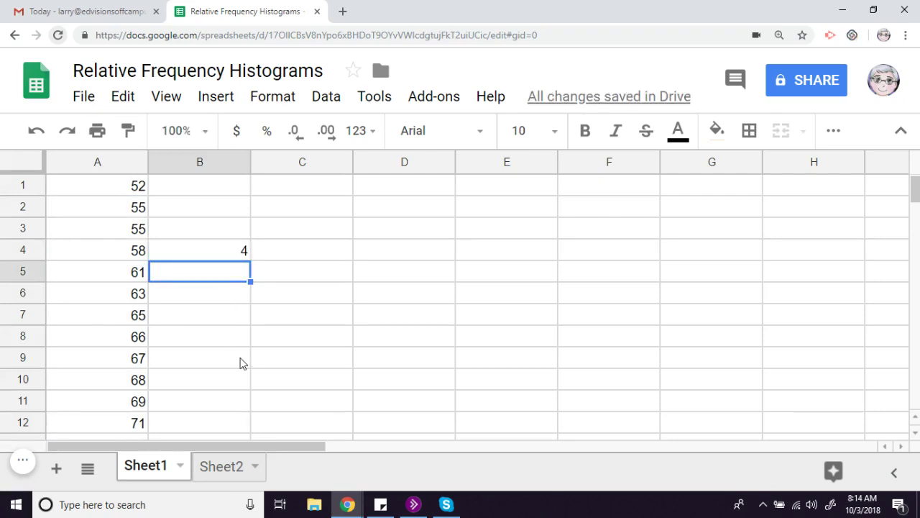
pyautogui.click(209, 405)
pyautogui.write('7')
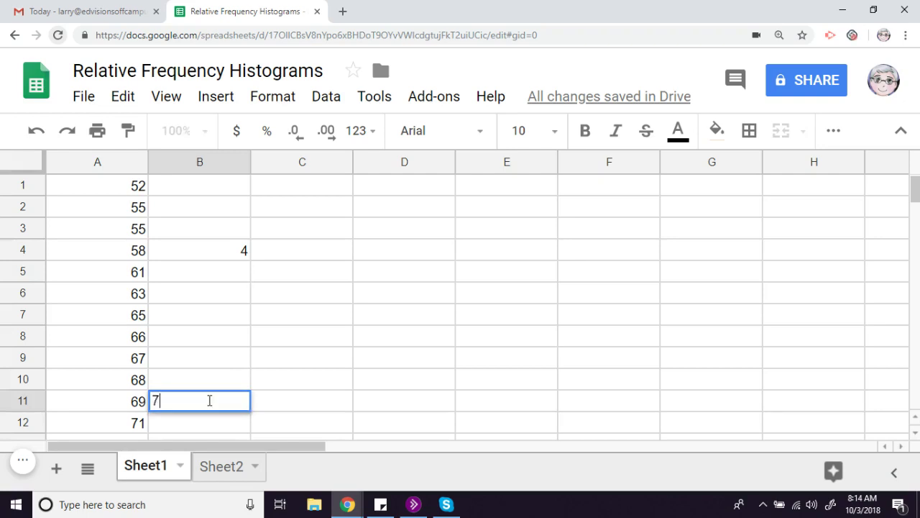
pyautogui.click(315, 408)
# - Enter the frequency 8 in cell B19 for the 70s scores and 3 in cell B22 for the 80s scores
pyautogui.scroll(-3, 315, 407)
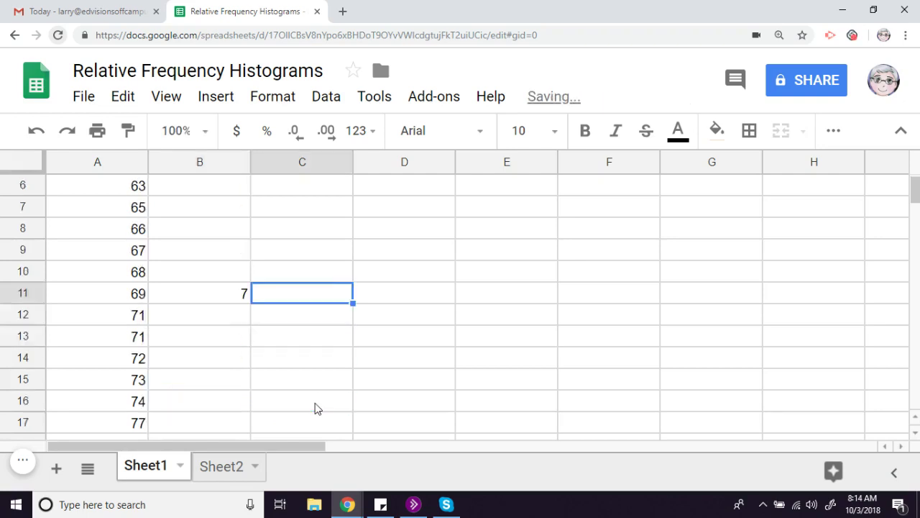
pyautogui.click(242, 404)
pyautogui.write('8')
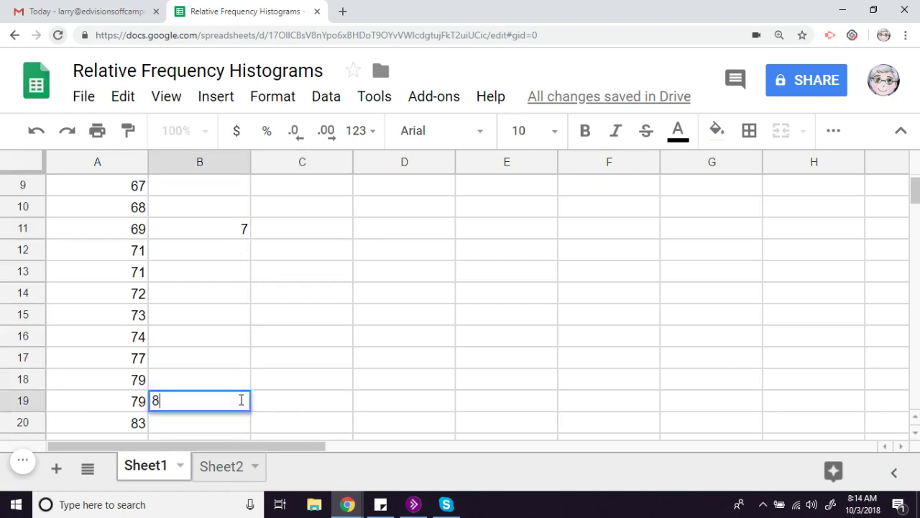
pyautogui.press('Return')
pyautogui.scroll(-2, 241, 404)
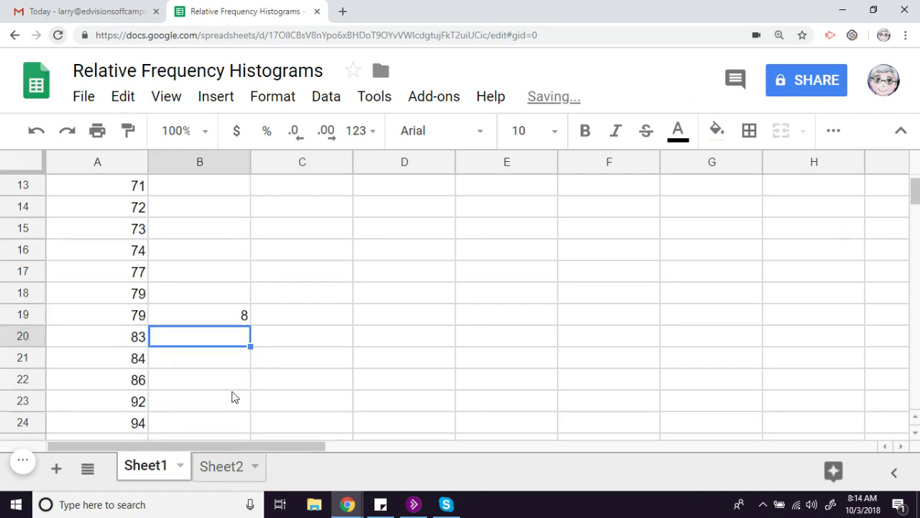
pyautogui.click(227, 389)
pyautogui.write('3')
pyautogui.press('Return')
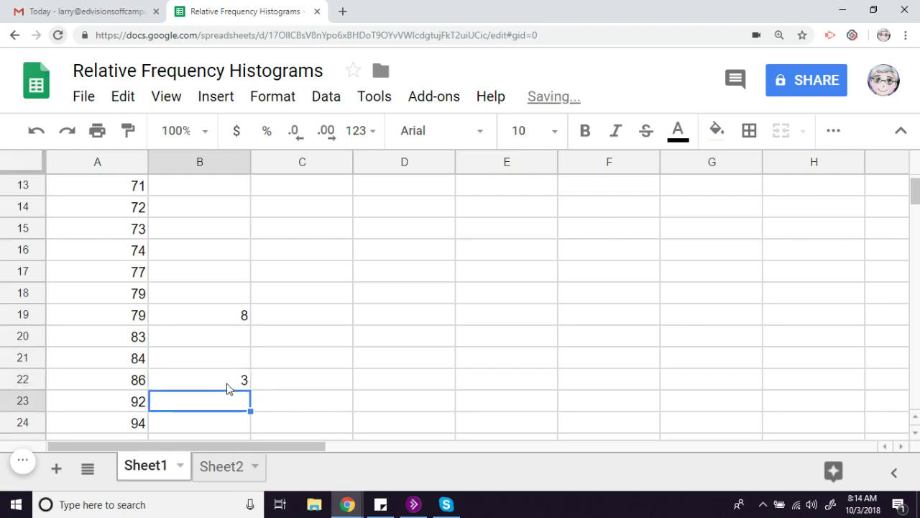
# - Enter the frequency 3 in cell B25 beside the last of the 90s scores
pyautogui.scroll(-1, 228, 389)
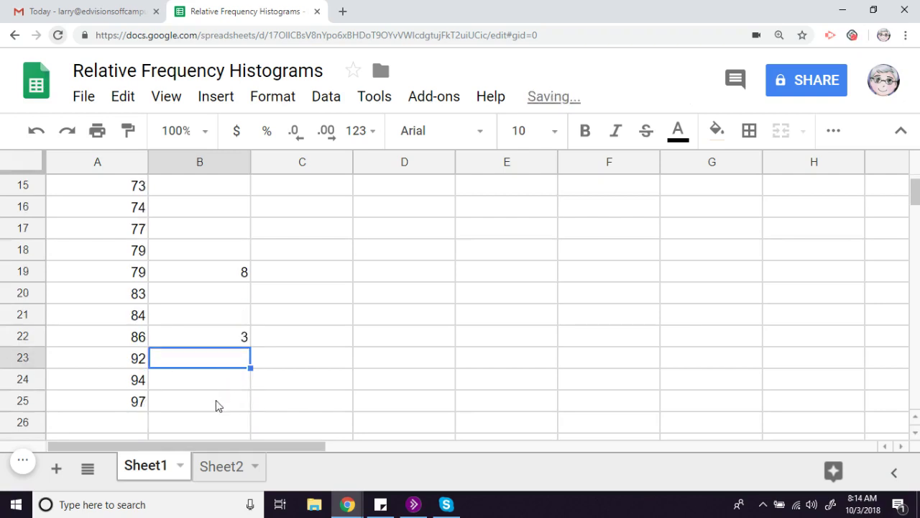
pyautogui.click(215, 404)
pyautogui.write('3')
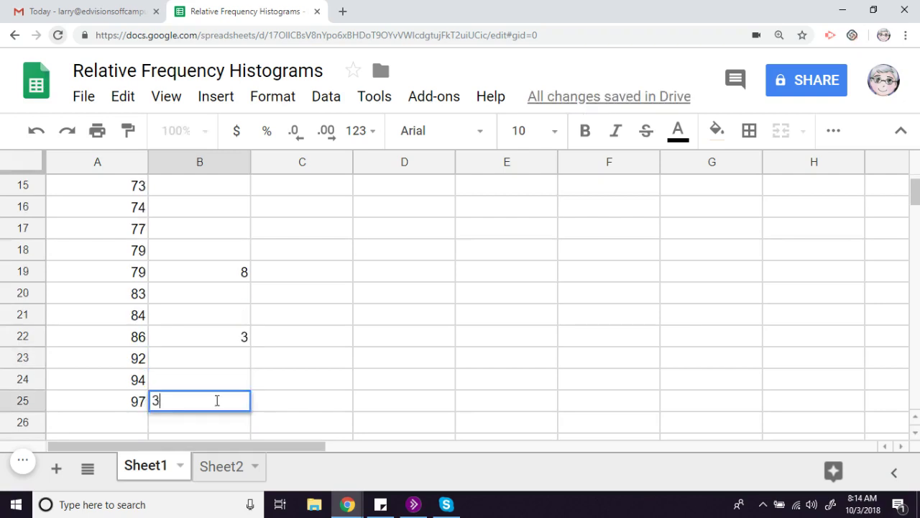
pyautogui.click(358, 366)
# - Calculate the relative frequency of the 50s group in cell C4 with the formula =B4/25
pyautogui.scroll(5, 281, 346)
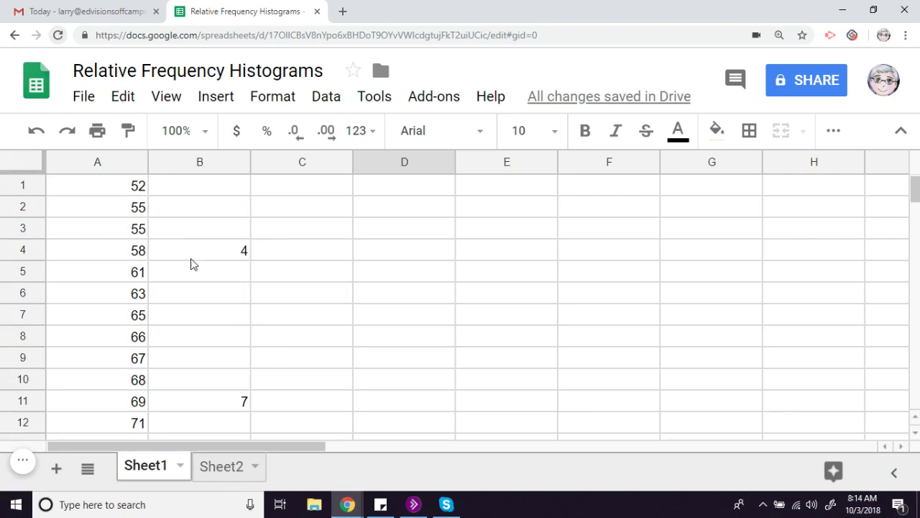
pyautogui.click(300, 256)
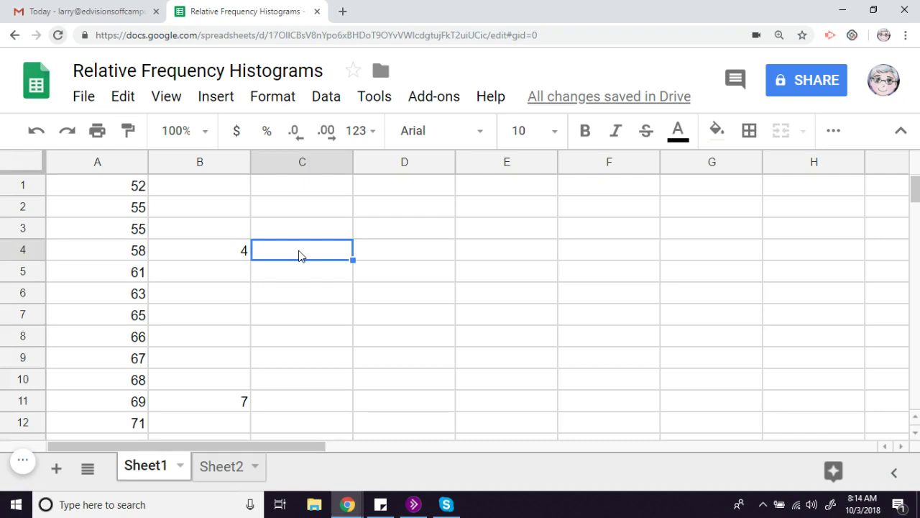
pyautogui.write('=')
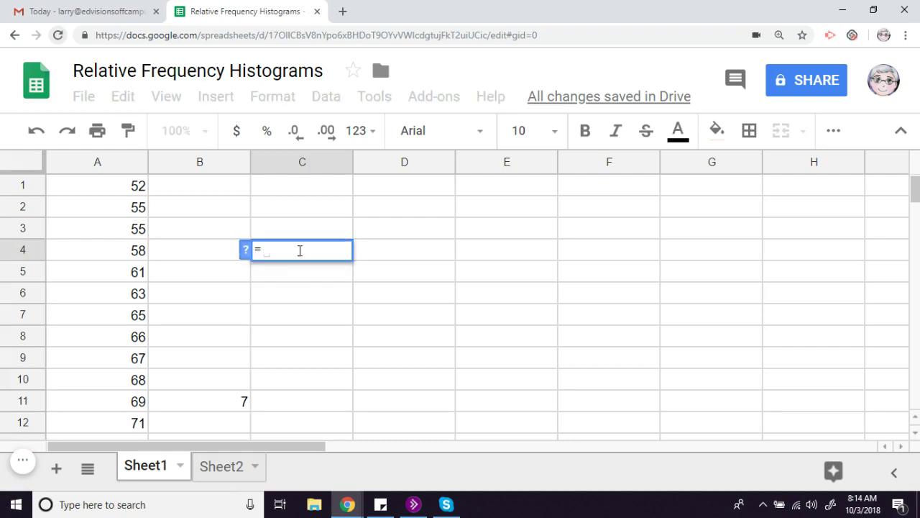
pyautogui.click(192, 257)
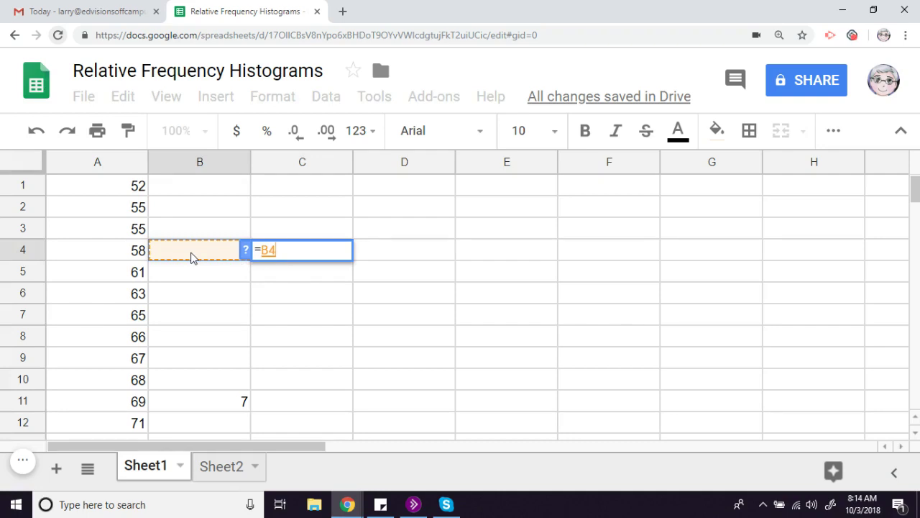
pyautogui.write('/')
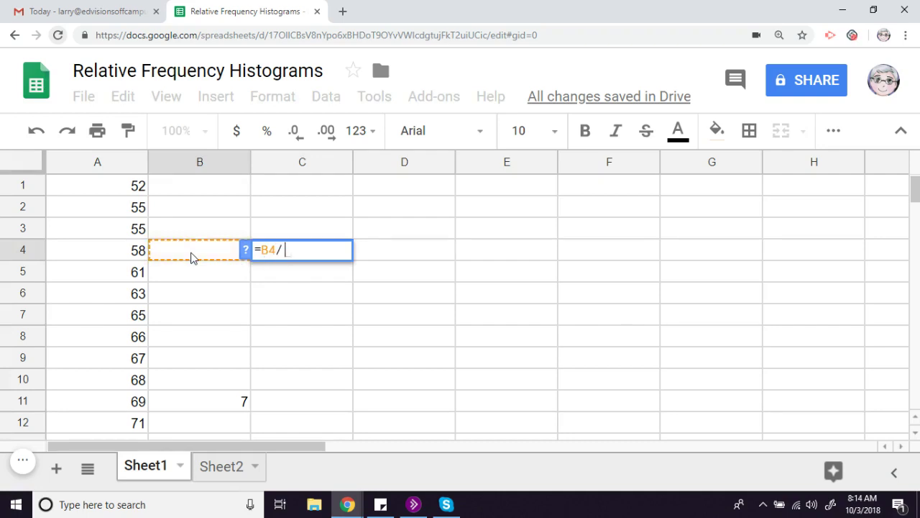
pyautogui.write('25')
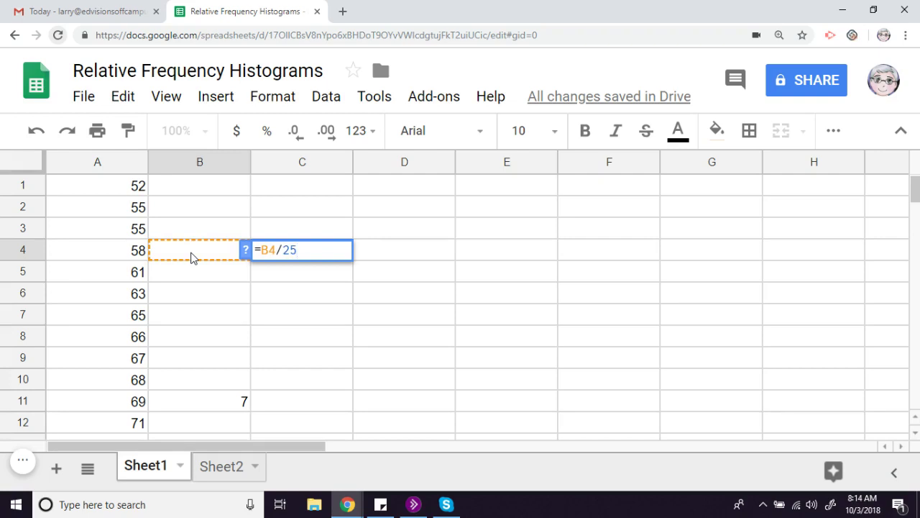
pyautogui.press('Return')
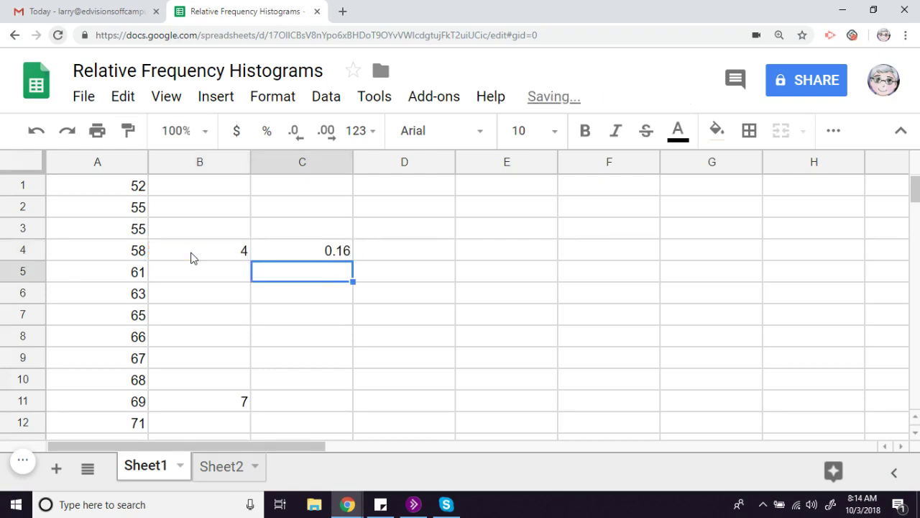
# - Copy the relative frequency formula from C4 into cells C11 and C19
pyautogui.click(304, 256)
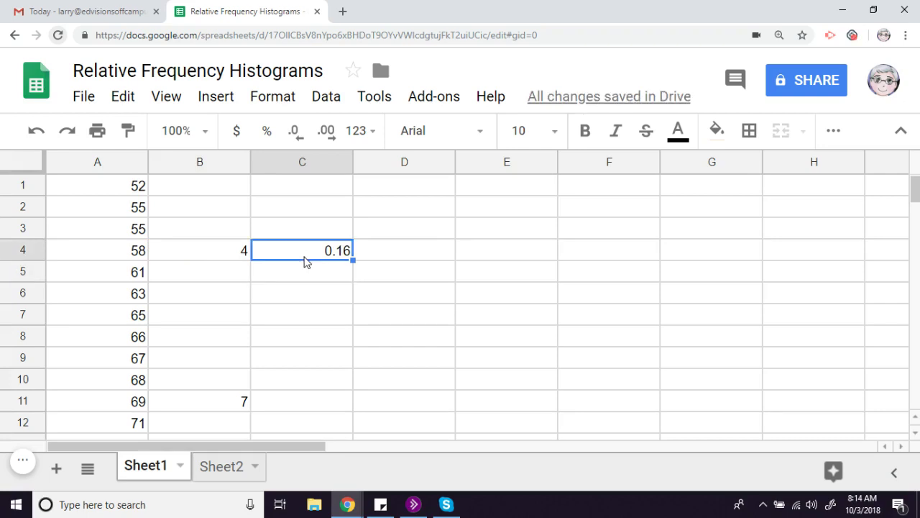
pyautogui.hotkey('ctrl', 'c')
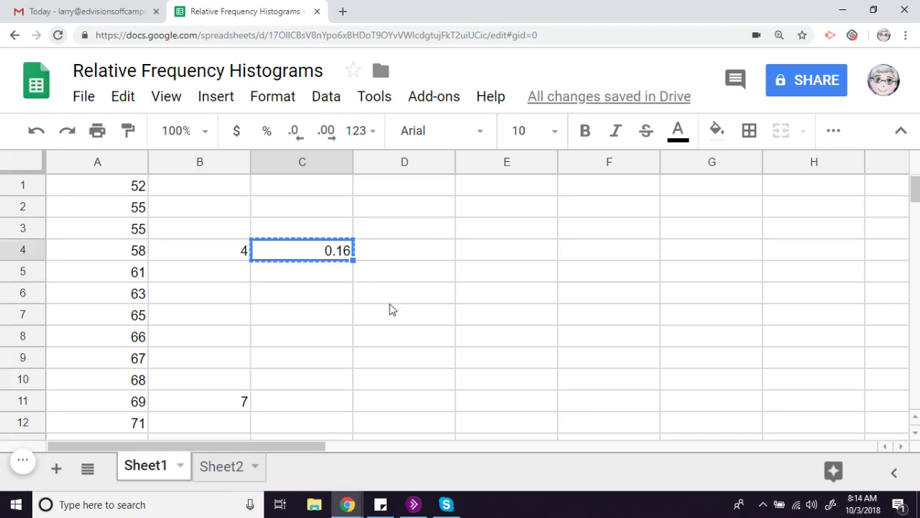
pyautogui.click(294, 405)
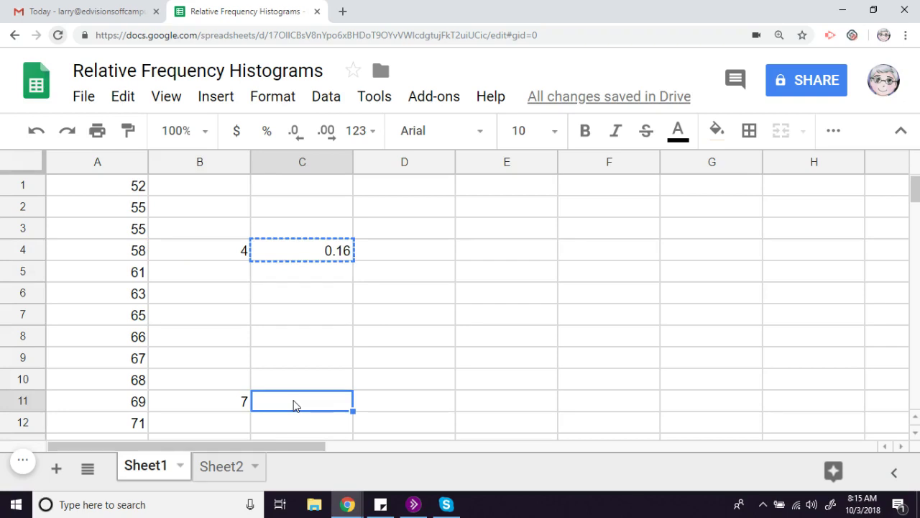
pyautogui.hotkey('ctrl', 'v')
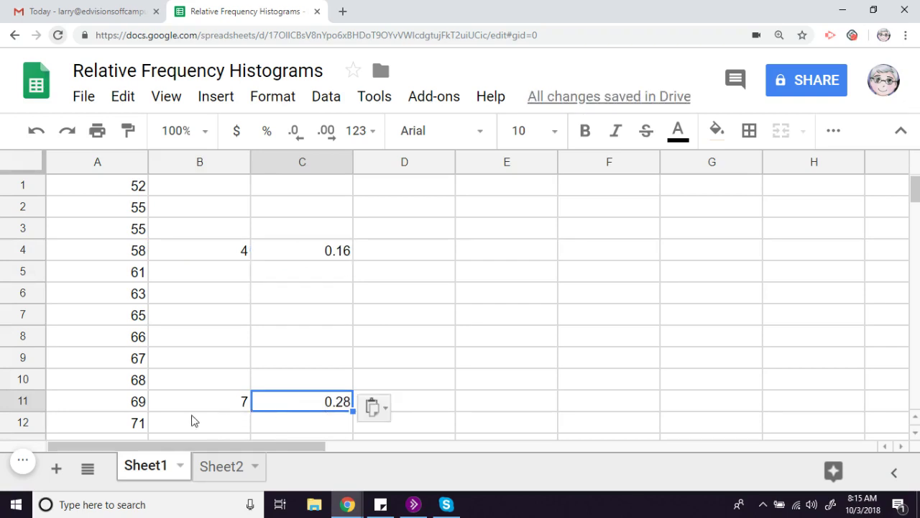
pyautogui.click(443, 402)
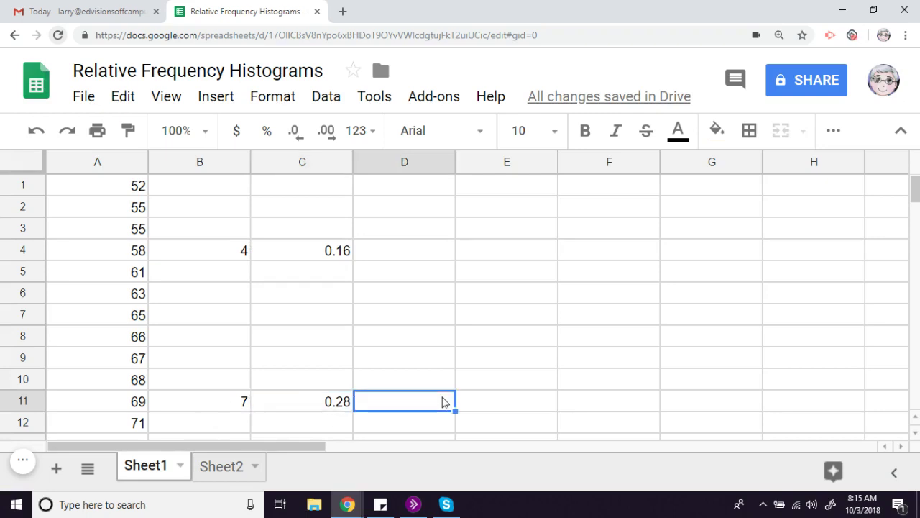
pyautogui.scroll(-3, 444, 403)
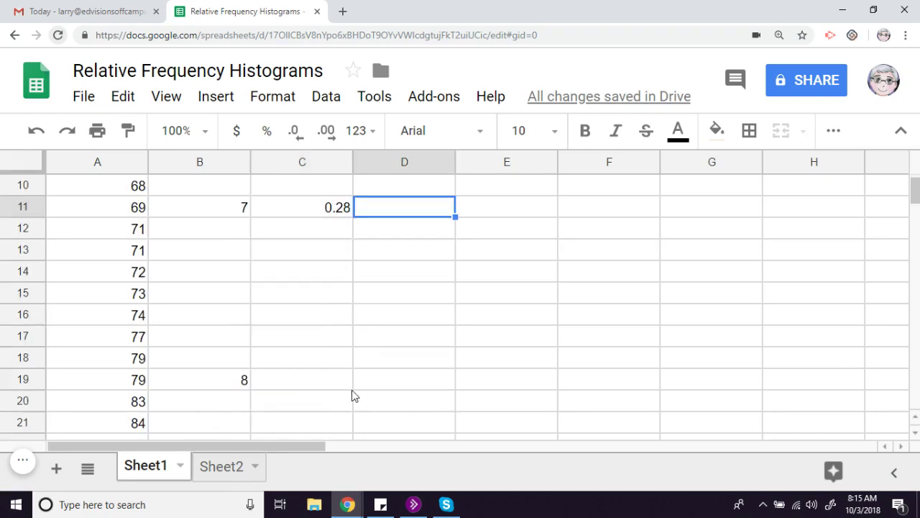
pyautogui.click(331, 381)
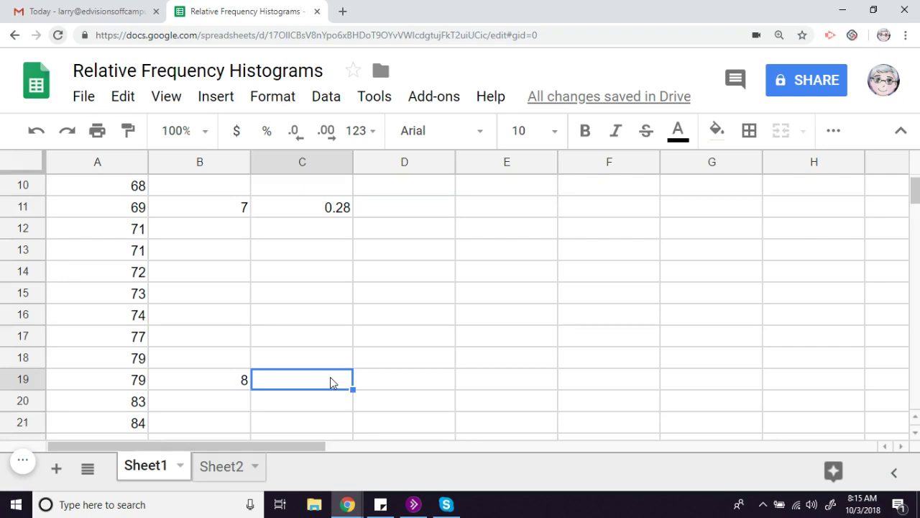
pyautogui.hotkey('ctrl', 'v')
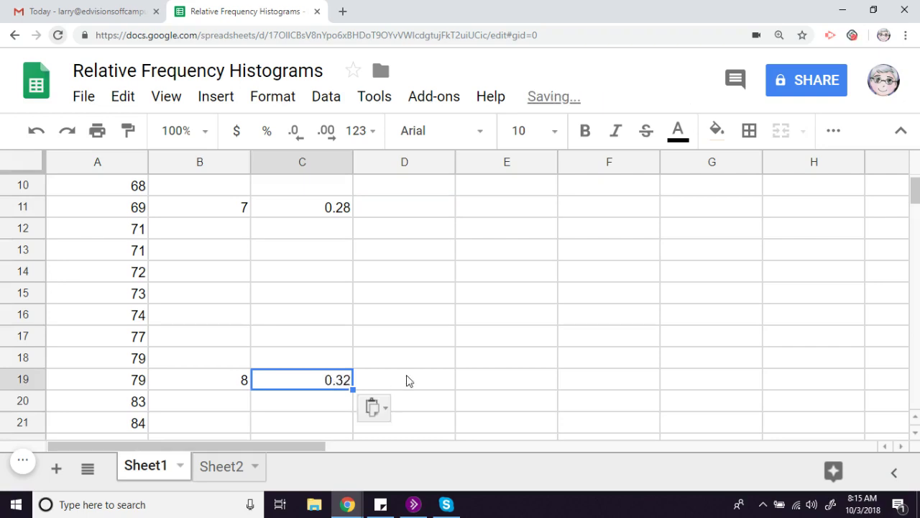
pyautogui.click(407, 380)
# - Paste the copied relative frequency formula into cells C22 and C25 for the 80s and 90s groups
pyautogui.scroll(-1, 407, 381)
pyautogui.scroll(-1, 407, 380)
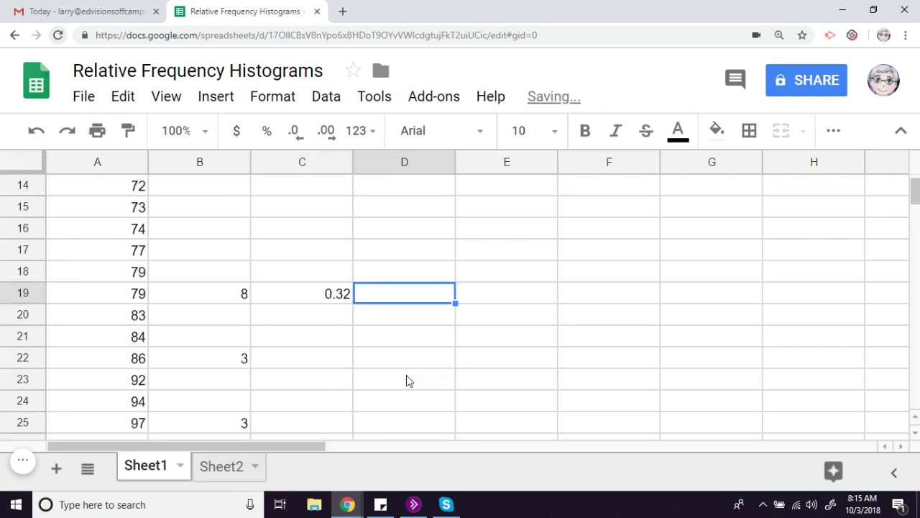
pyautogui.click(322, 362)
pyautogui.hotkey('ctrl', 'v')
pyautogui.scroll(-1, 410, 355)
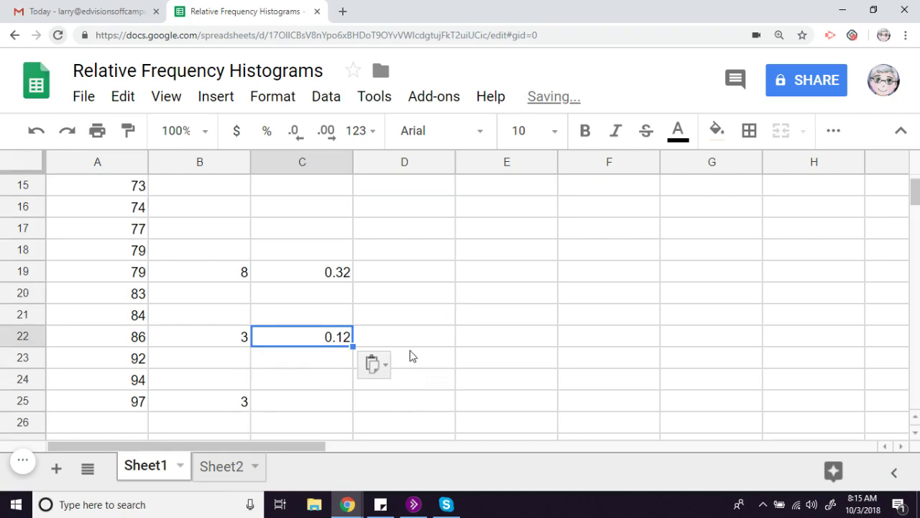
pyautogui.click(333, 407)
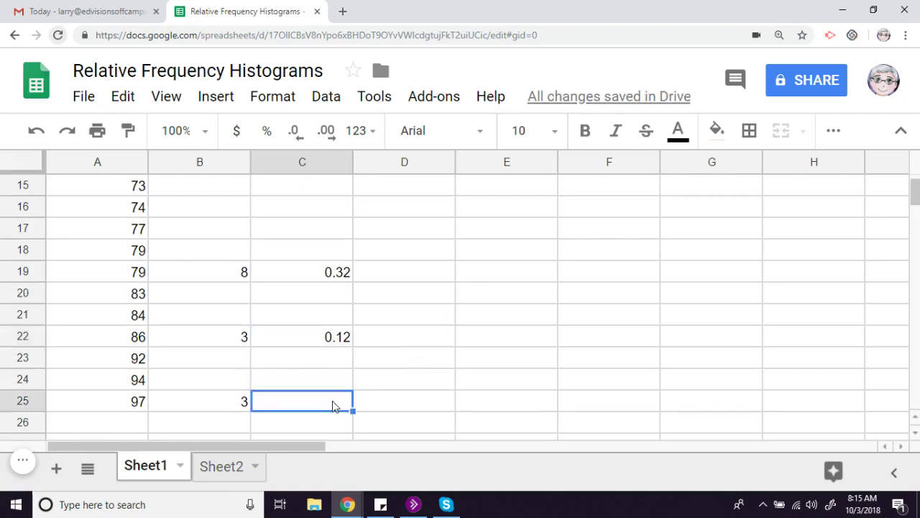
pyautogui.hotkey('ctrl', 'v')
pyautogui.click(364, 389)
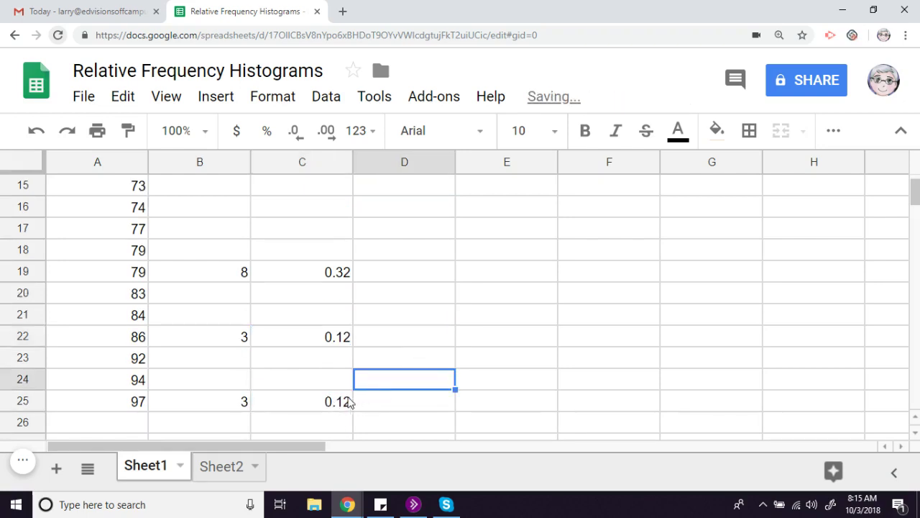
pyautogui.scroll(3, 411, 328)
pyautogui.scroll(3, 411, 331)
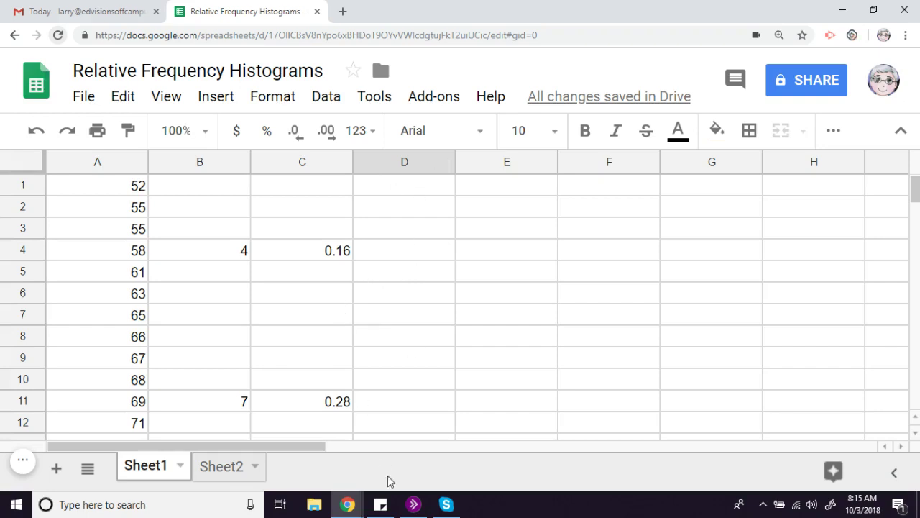
# - Switch to Blackboard Collaborate and underline and circle choice [D], checking it against the relative frequencies in the spreadsheet
pyautogui.click(411, 507)
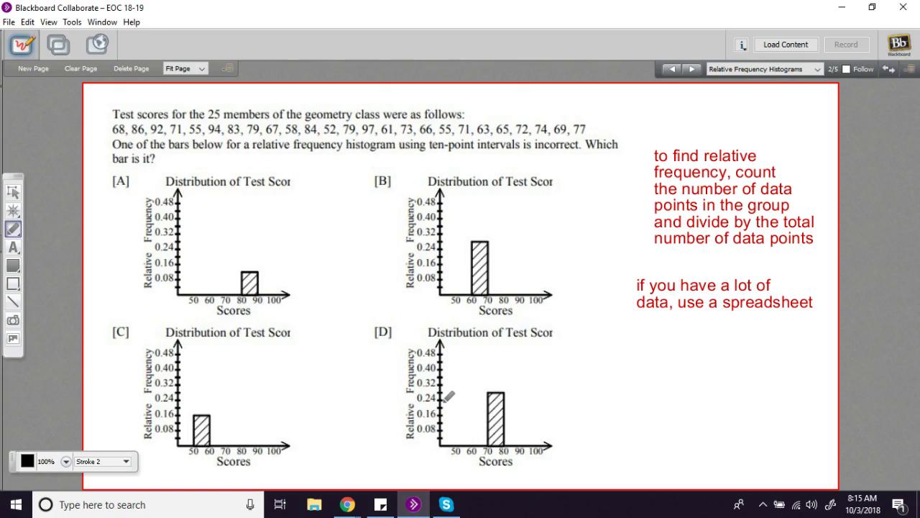
pyautogui.moveTo(375, 347); pyautogui.dragTo(394, 349)
pyautogui.click(347, 504)
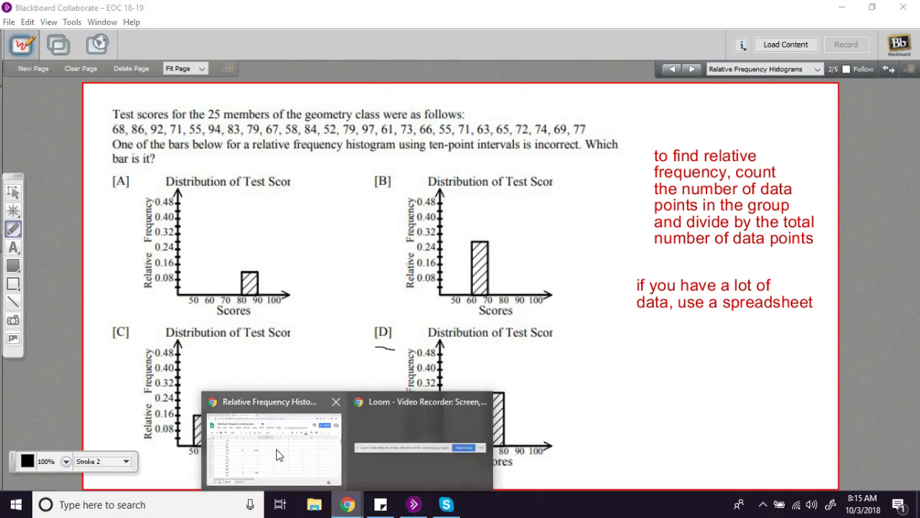
pyautogui.click(279, 455)
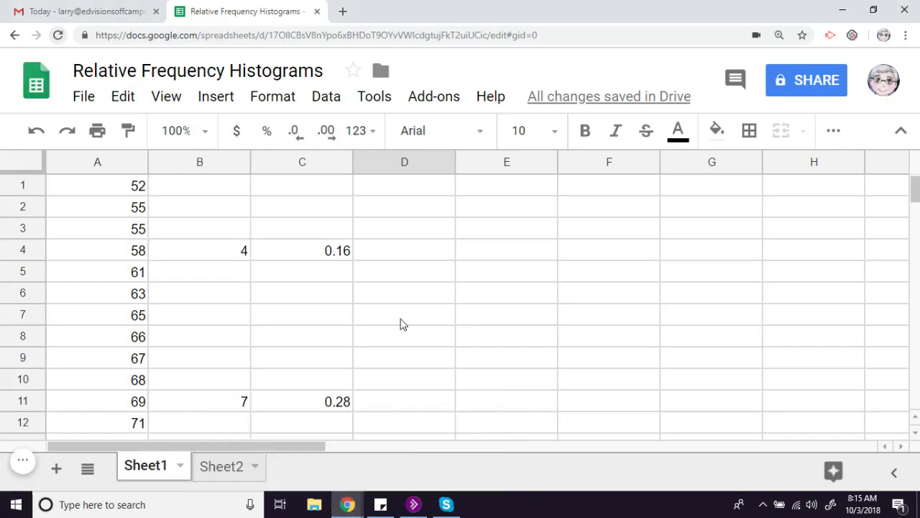
pyautogui.scroll(-1, 403, 325)
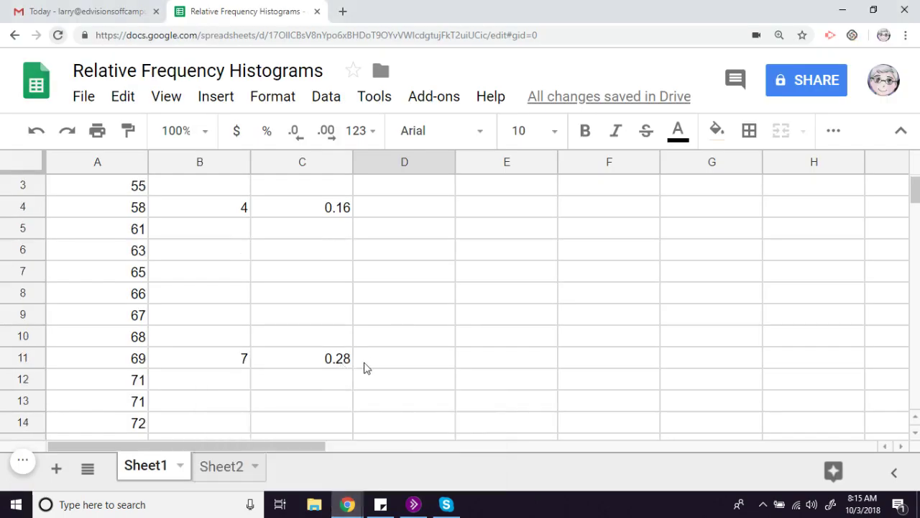
pyautogui.scroll(-3, 390, 370)
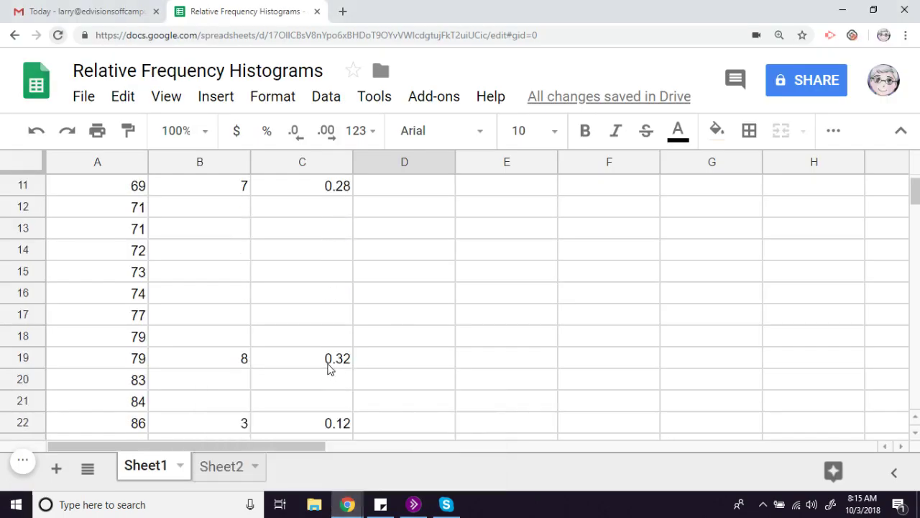
pyautogui.click(413, 506)
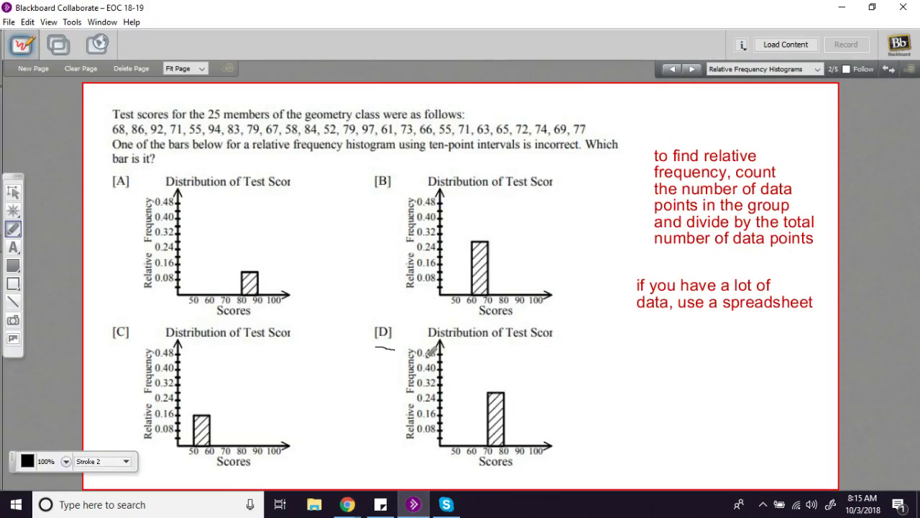
pyautogui.moveTo(406, 343); pyautogui.dragTo(397, 348)
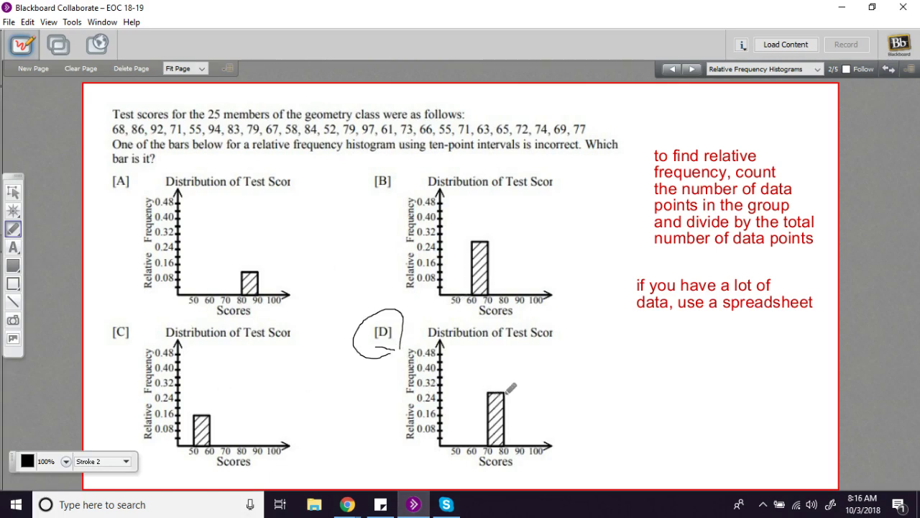
# - On whiteboard page 3, underline "total frequency percentage", bracket the interval 1.5 to 2.5 below the histogram, and circle answer [D] 11.0%
pyautogui.click(692, 69)
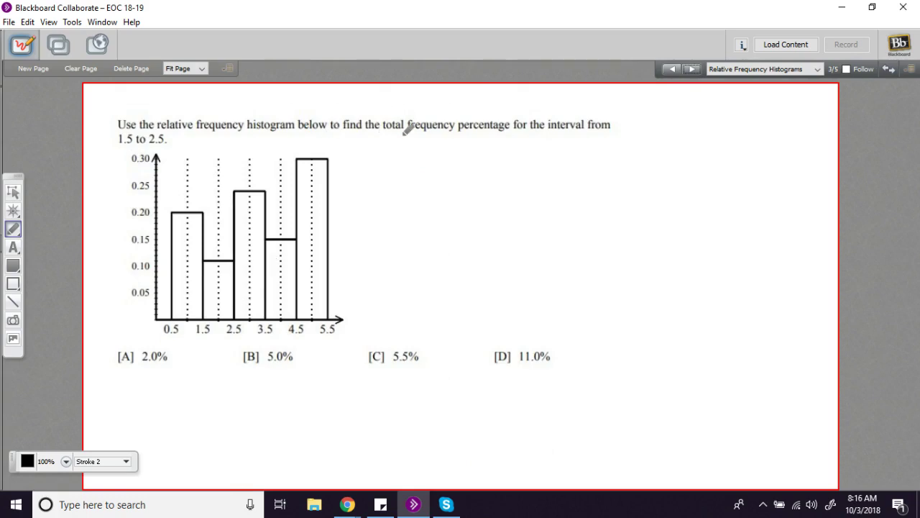
pyautogui.moveTo(387, 134); pyautogui.dragTo(500, 137)
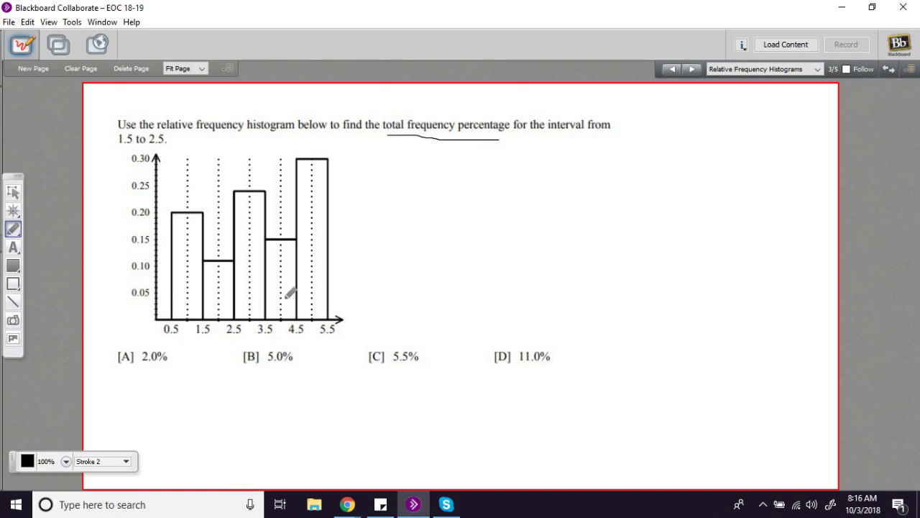
pyautogui.moveTo(198, 339); pyautogui.dragTo(238, 339)
pyautogui.moveTo(544, 337); pyautogui.dragTo(559, 348)
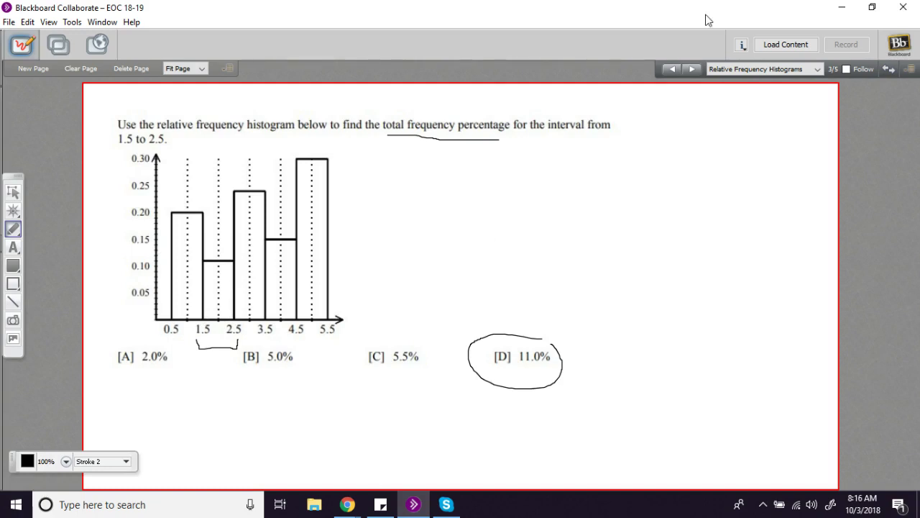
# - Advance the whiteboard to page 4, and switch to Sheet2 of the Relative Frequency Histograms spreadsheet in Google Sheets
pyautogui.click(693, 69)
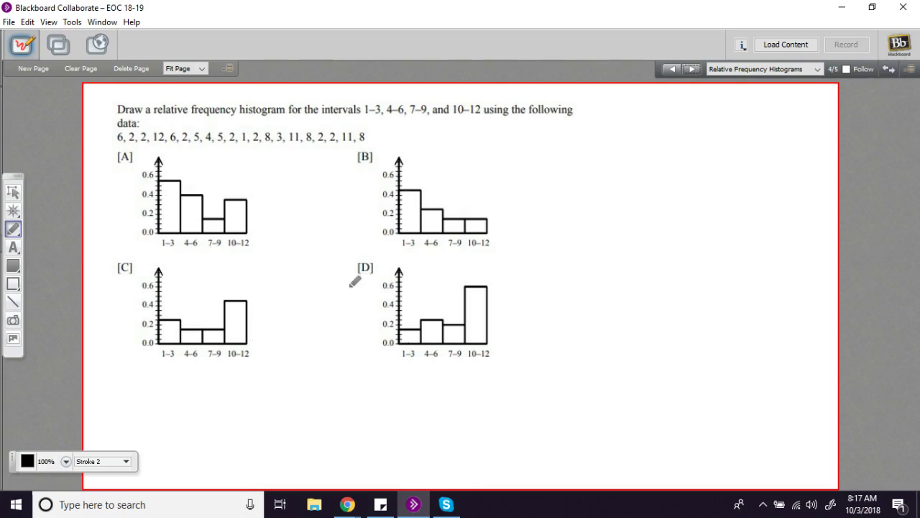
pyautogui.click(350, 506)
pyautogui.click(290, 467)
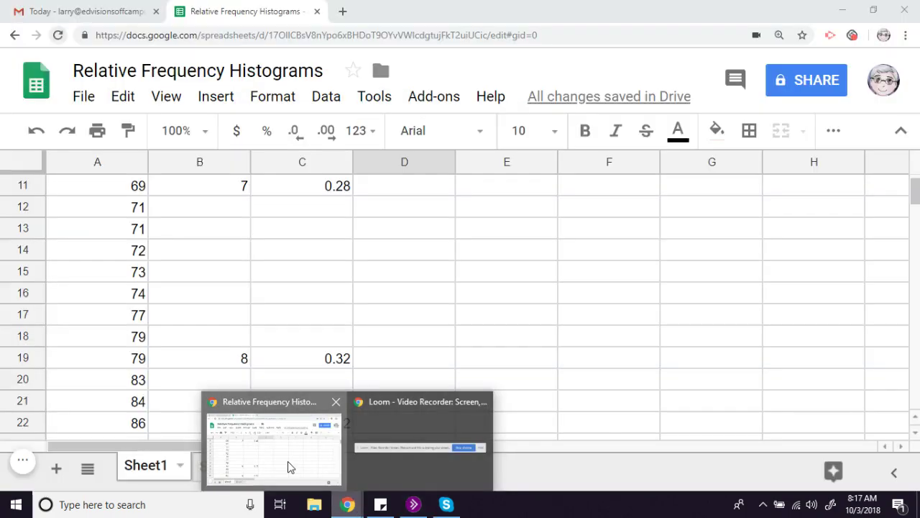
pyautogui.click(227, 468)
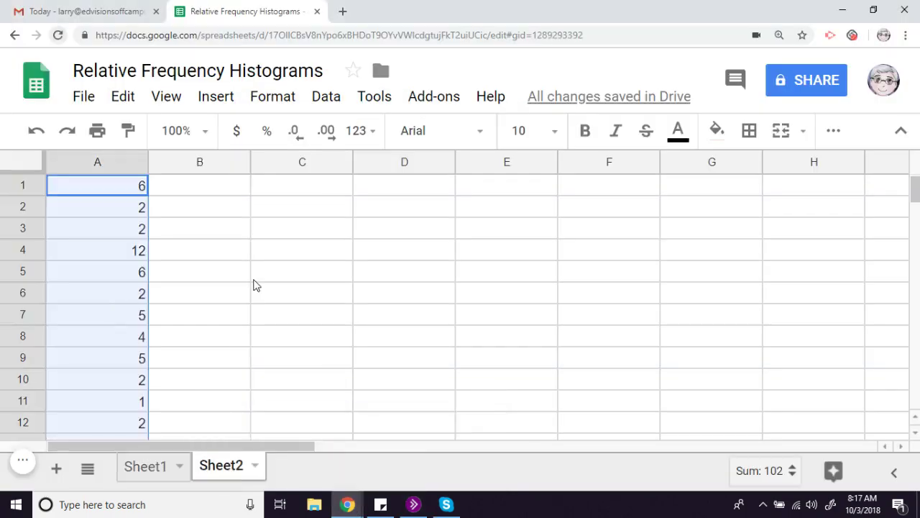
# - Look through the data in column A down to row 20 and sort the sheet by column A, A → Z
pyautogui.scroll(-2, 232, 292)
pyautogui.scroll(-4, 232, 292)
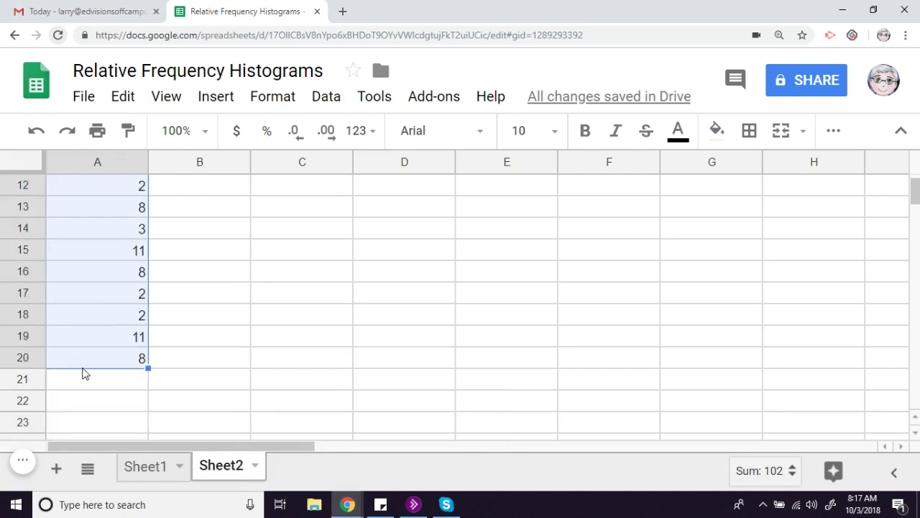
pyautogui.click(83, 365)
pyautogui.click(244, 365)
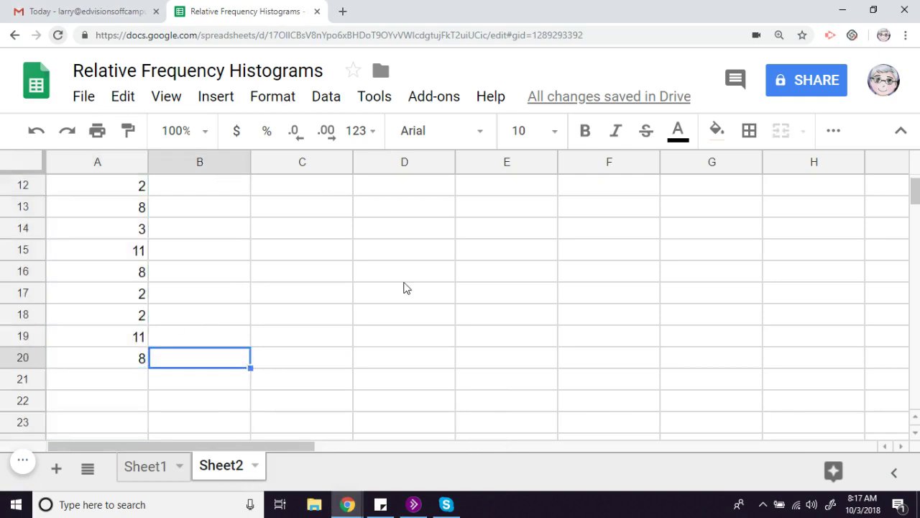
pyautogui.scroll(5, 404, 288)
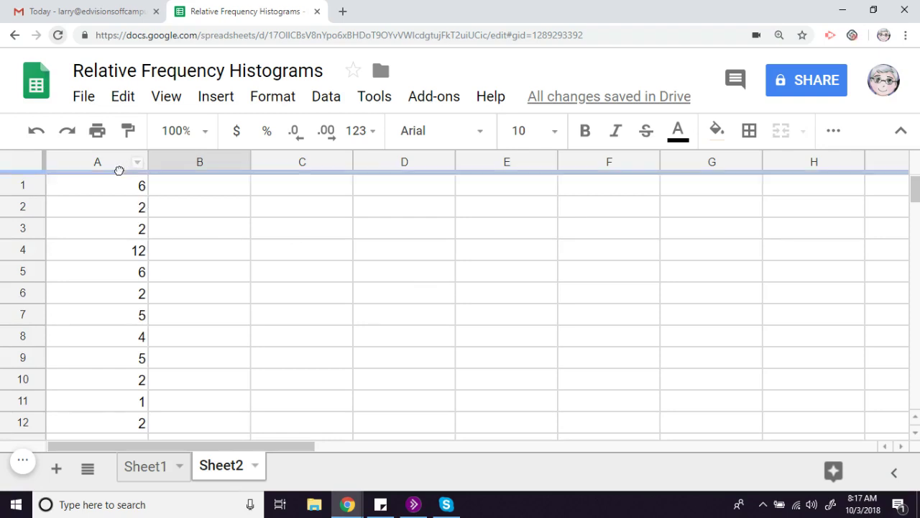
pyautogui.click(99, 164)
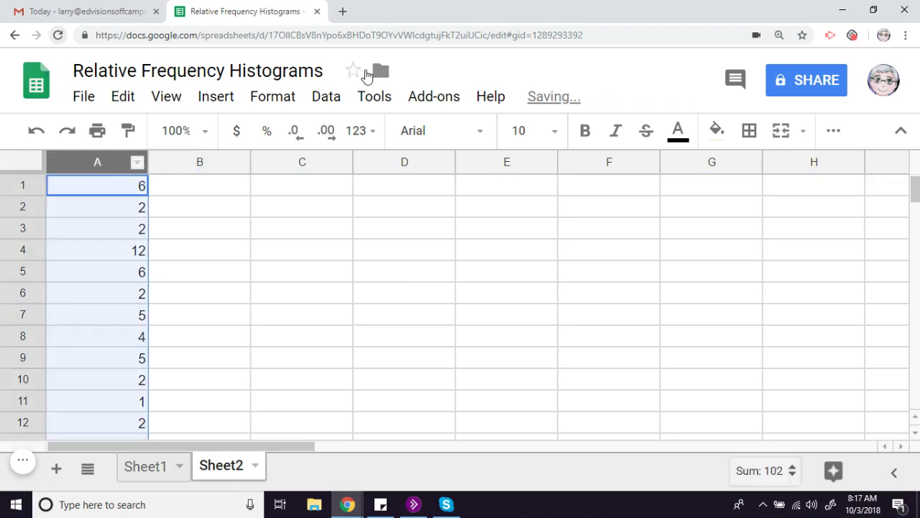
pyautogui.click(324, 98)
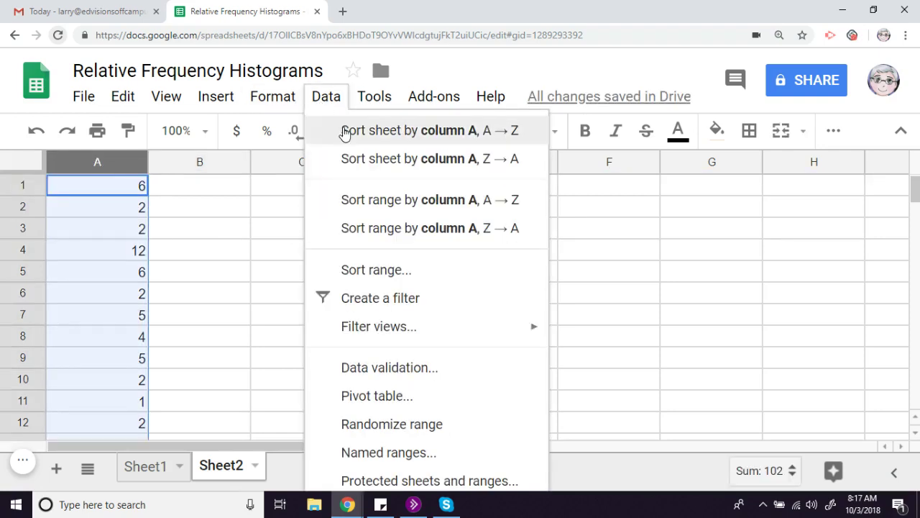
pyautogui.click(345, 133)
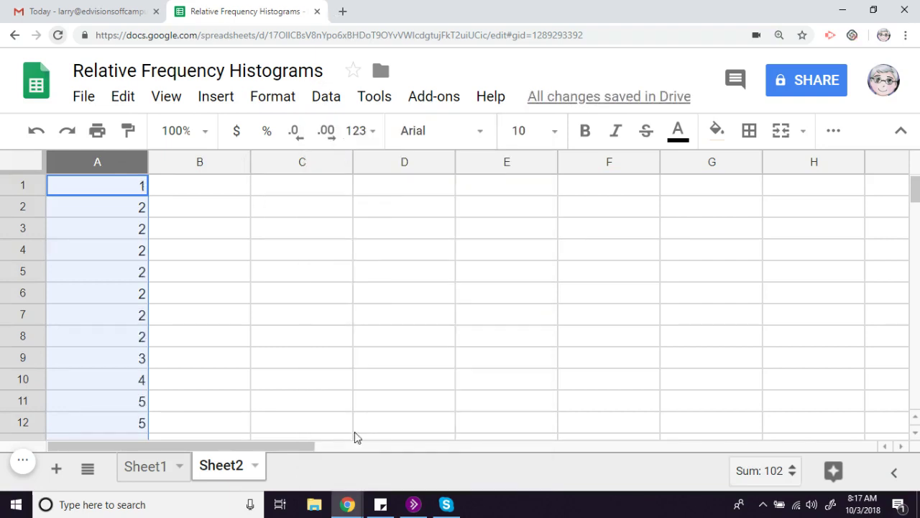
# - Switch to Blackboard Collaborate and underline the intervals 1–3 and 4–6 in the page 4 question
pyautogui.click(415, 506)
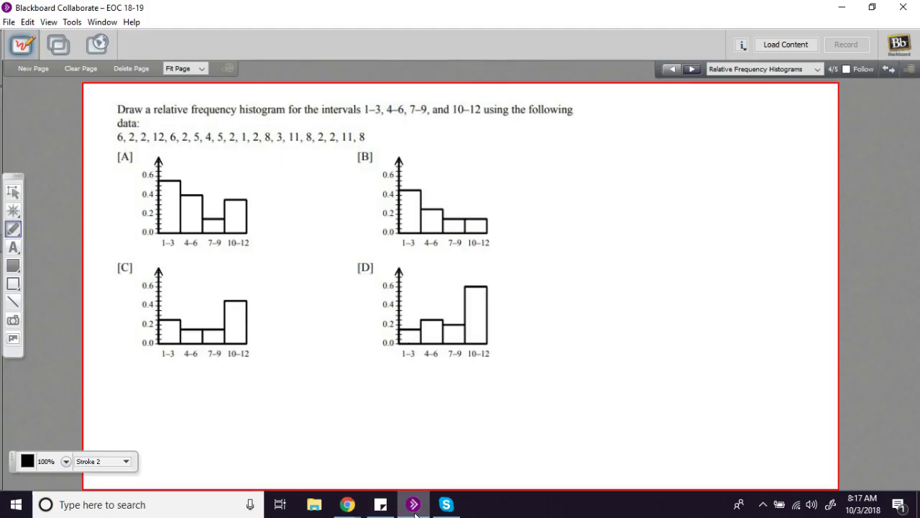
pyautogui.moveTo(362, 122); pyautogui.dragTo(401, 122)
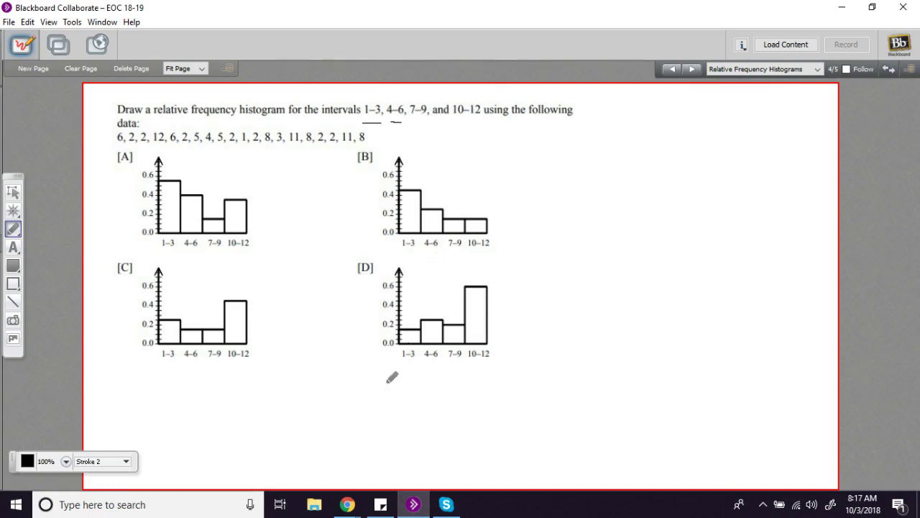
# - Return to the Google Sheets spreadsheet and enter the frequency 9 in cell B9 for the 1–3 interval
pyautogui.click(348, 504)
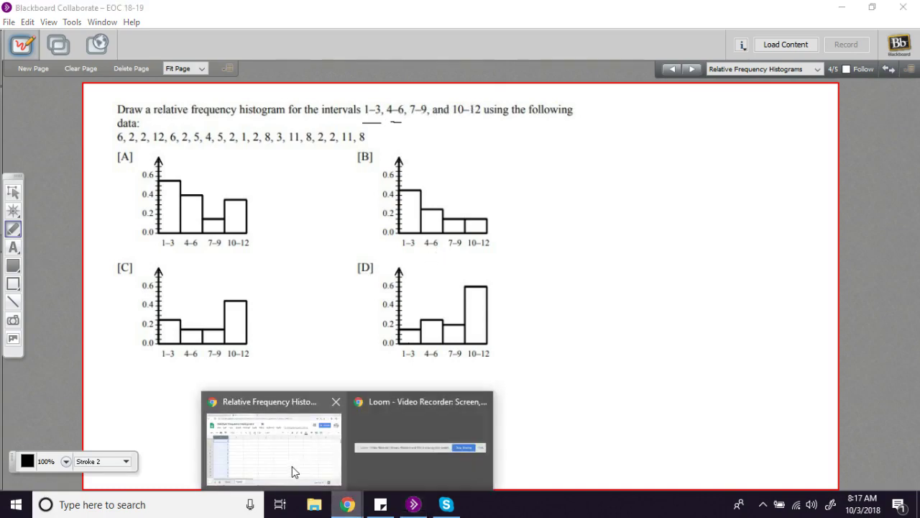
pyautogui.click(291, 468)
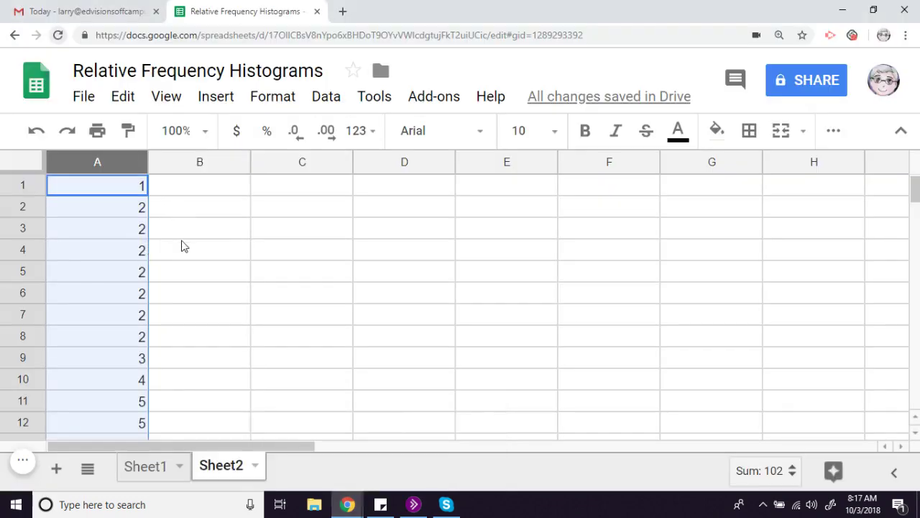
pyautogui.click(184, 364)
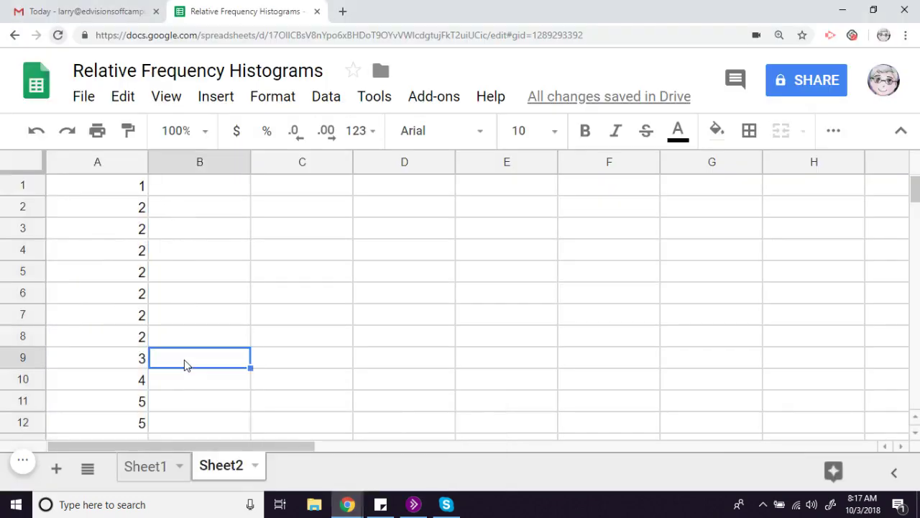
pyautogui.write('9')
pyautogui.press('Return')
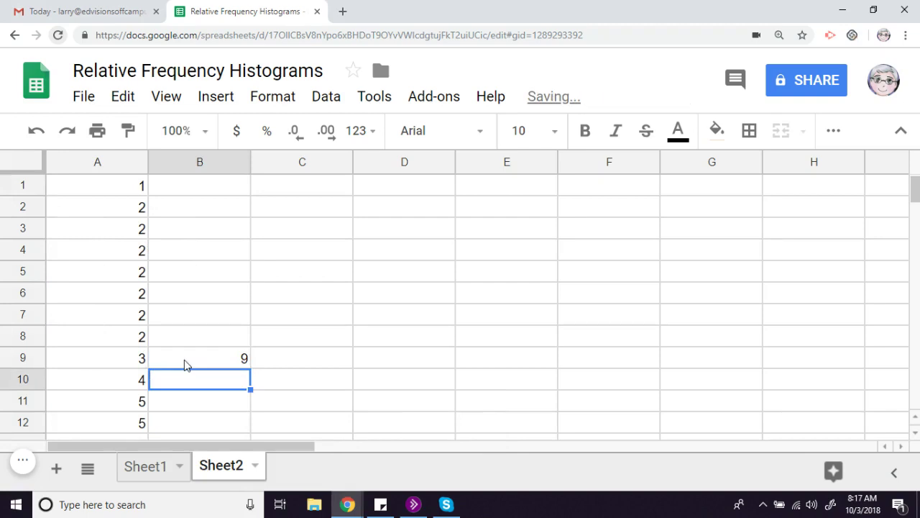
# - Enter the frequency 5 in cell B14 beside the last value of the 4–6 interval
pyautogui.scroll(-1, 299, 372)
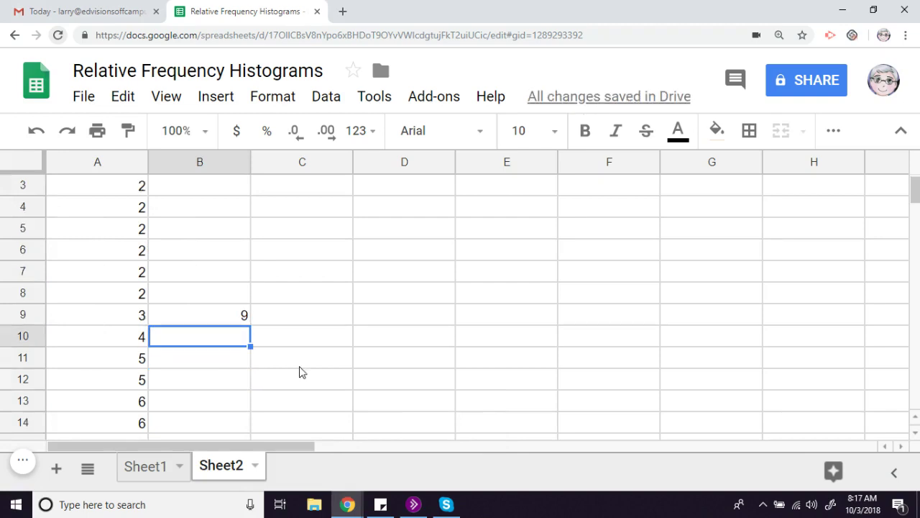
pyautogui.scroll(-1, 302, 372)
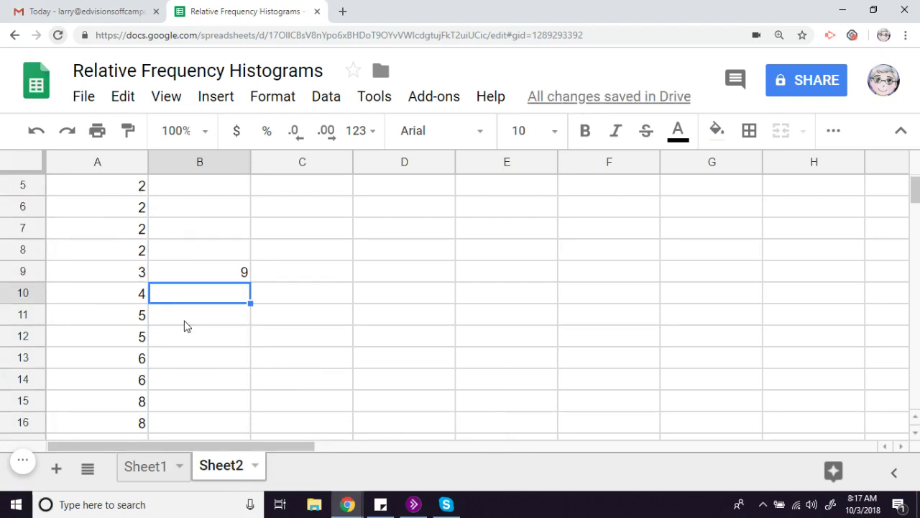
pyautogui.click(191, 387)
pyautogui.write('5')
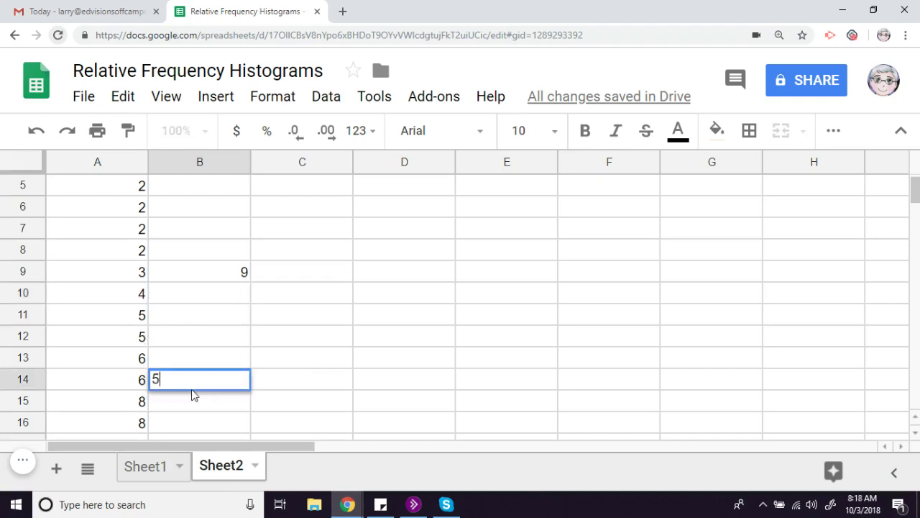
pyautogui.press('Return')
# - Enter the frequency 3 in cell B17 beside the last value of the 7–9 interval
pyautogui.scroll(-1, 335, 381)
pyautogui.scroll(-3, 335, 381)
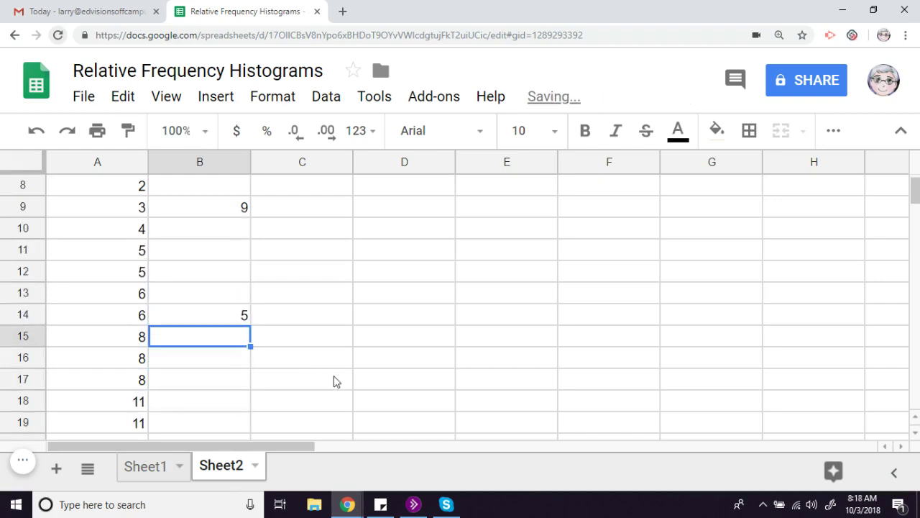
pyautogui.click(237, 356)
pyautogui.write('3')
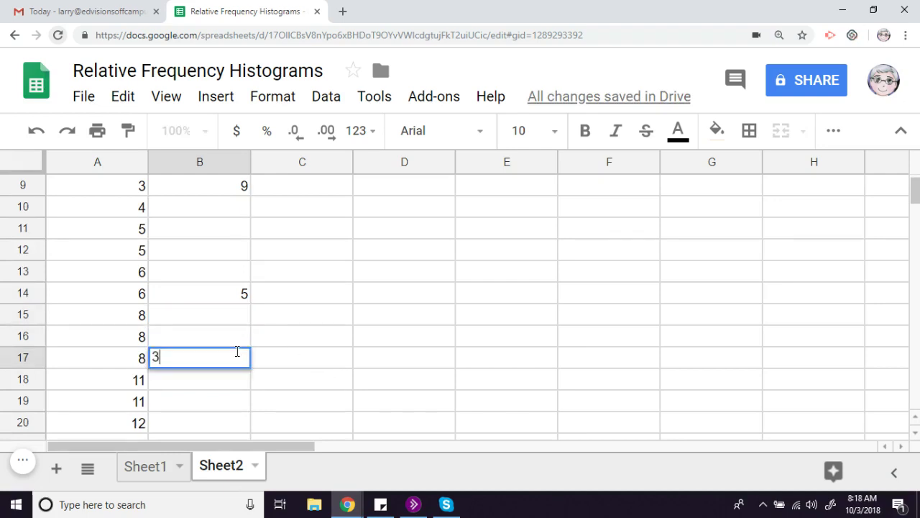
pyautogui.press('Return')
# - Enter the frequency 3 in cell B20 beside the last value of the 10–12 interval
pyautogui.scroll(-2, 324, 370)
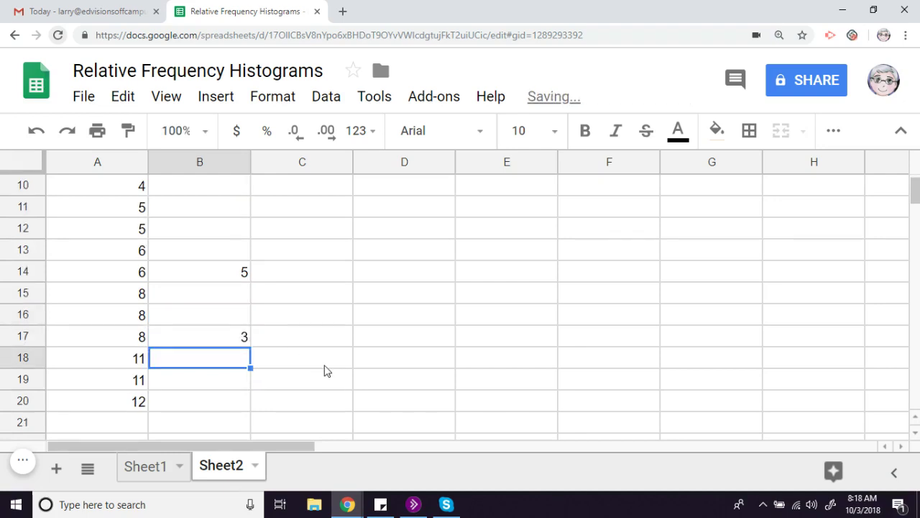
pyautogui.click(232, 377)
pyautogui.write('3')
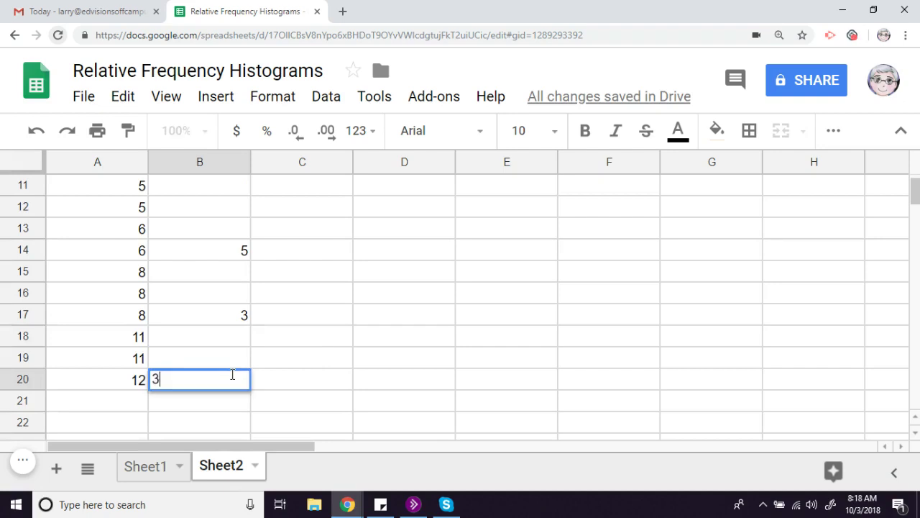
pyautogui.press('Return')
# - Compare the four interval frequencies in column B of Sheet2 and switch back to the histogram choices in Blackboard Collaborate
pyautogui.scroll(5, 421, 324)
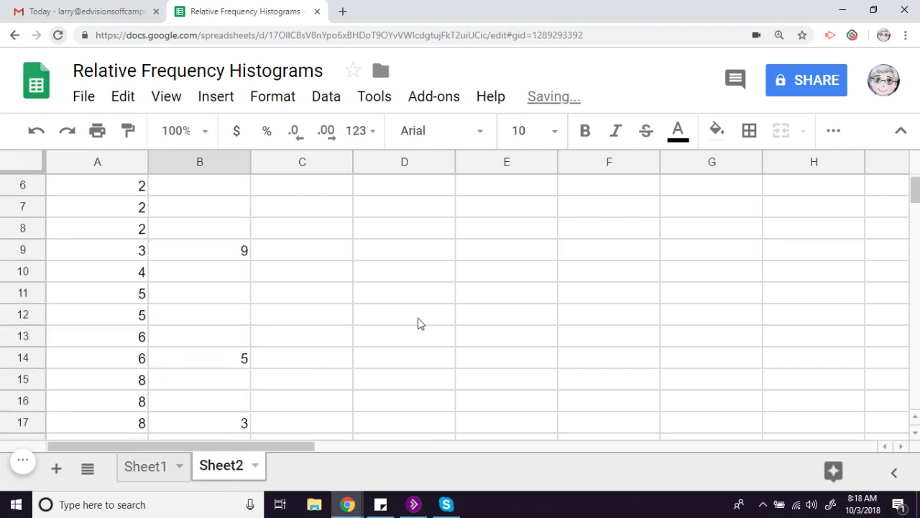
pyautogui.scroll(-3, 421, 324)
pyautogui.scroll(3, 420, 323)
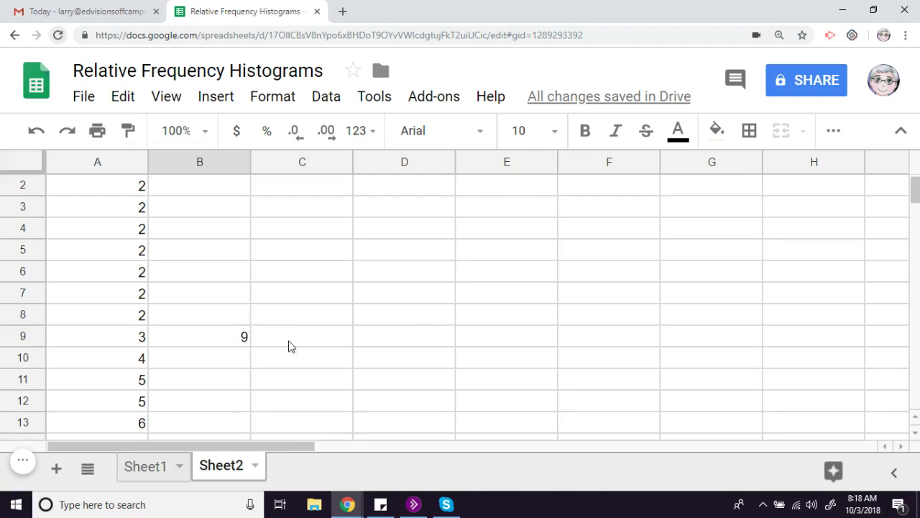
pyautogui.scroll(-4, 369, 329)
pyautogui.scroll(1, 369, 327)
pyautogui.scroll(-2, 370, 327)
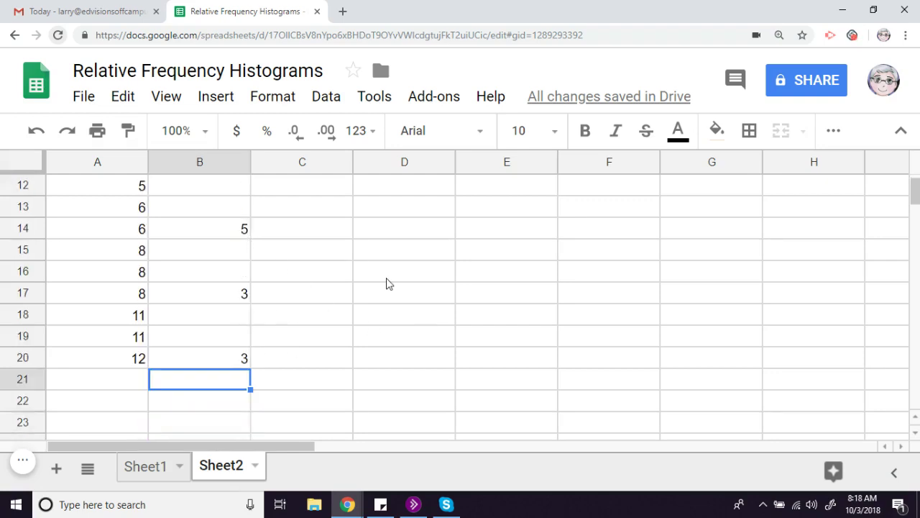
pyautogui.scroll(3, 386, 284)
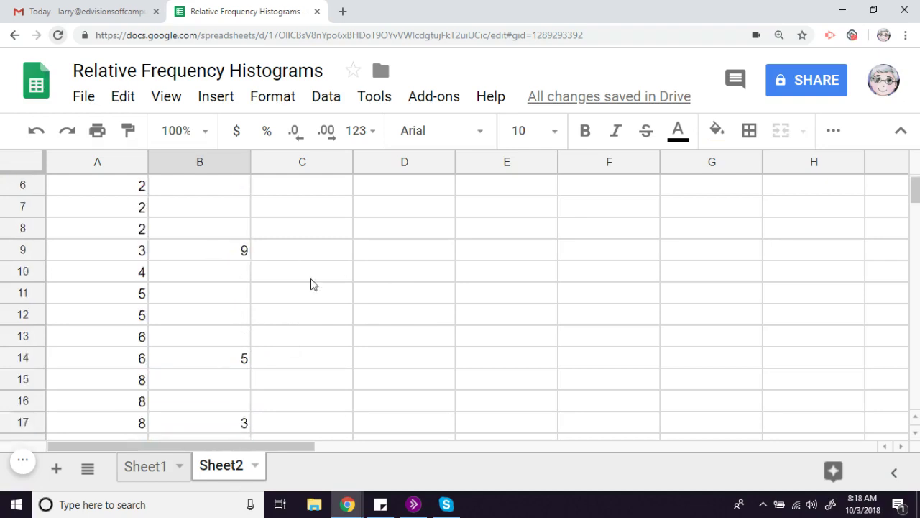
pyautogui.scroll(1, 293, 285)
pyautogui.scroll(1, 294, 285)
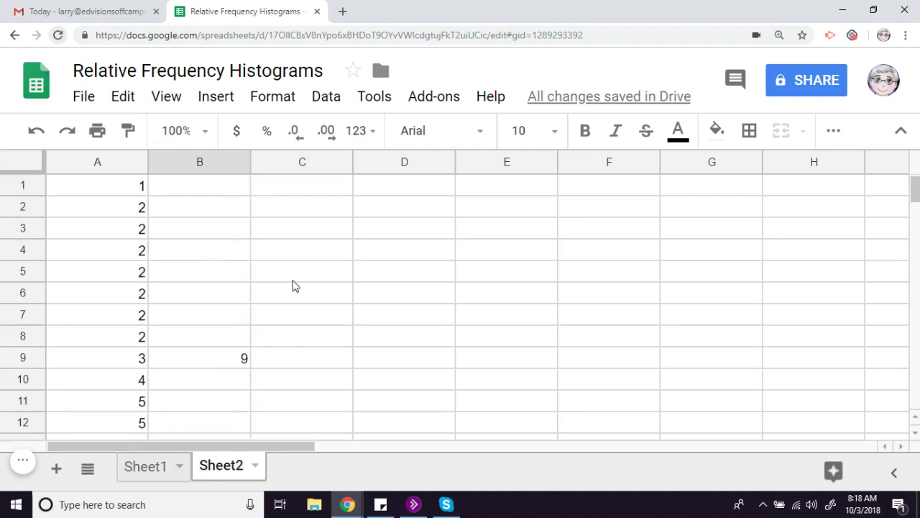
pyautogui.scroll(-2, 275, 353)
pyautogui.scroll(-1, 273, 353)
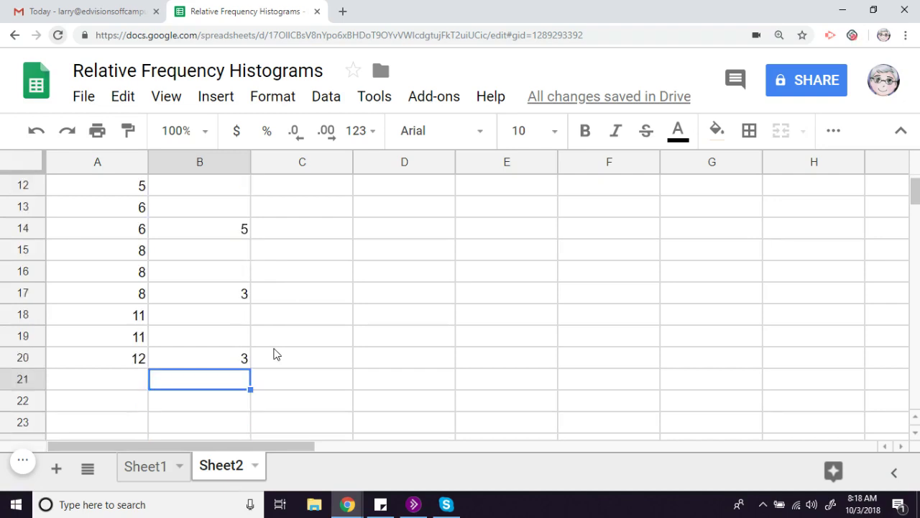
pyautogui.click(412, 505)
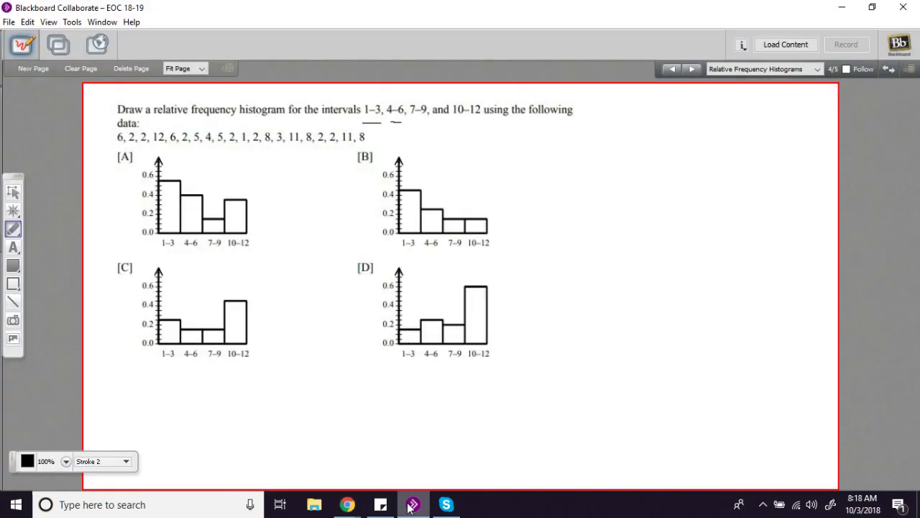